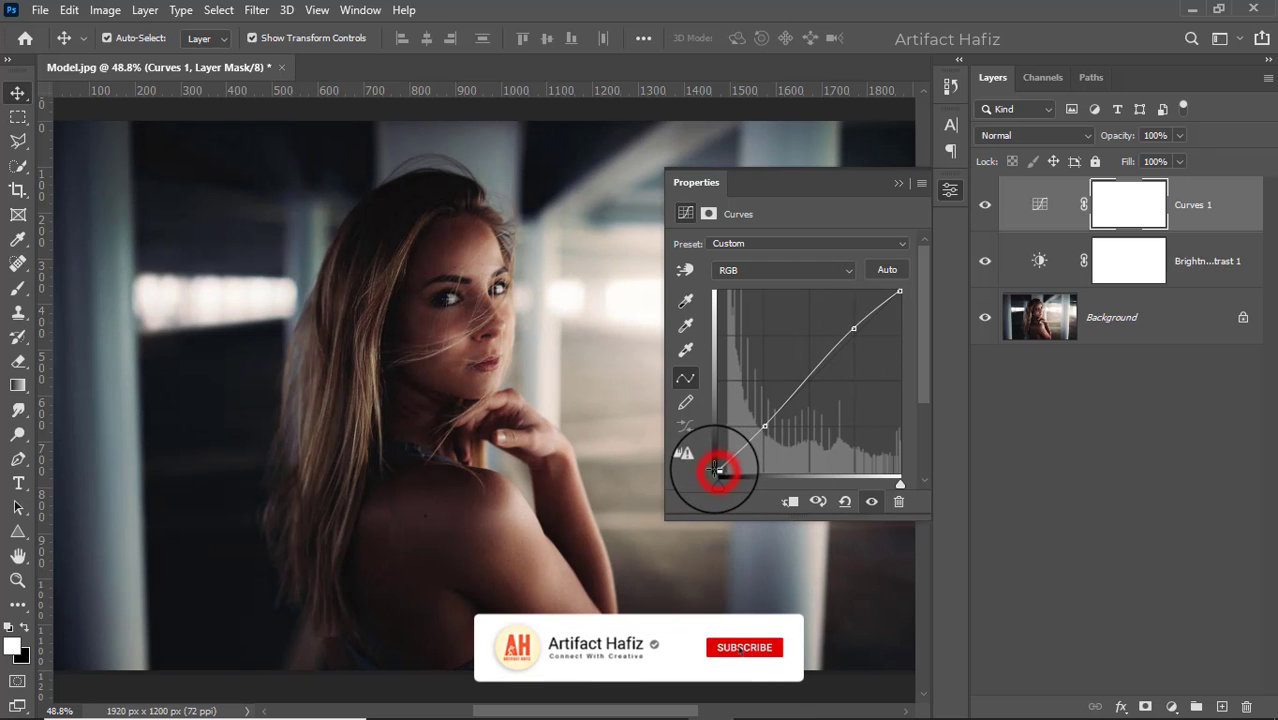
Add a Levels adjustment layer above the Curves layer and adjust its shadow input level slightly
left_click(898, 184)
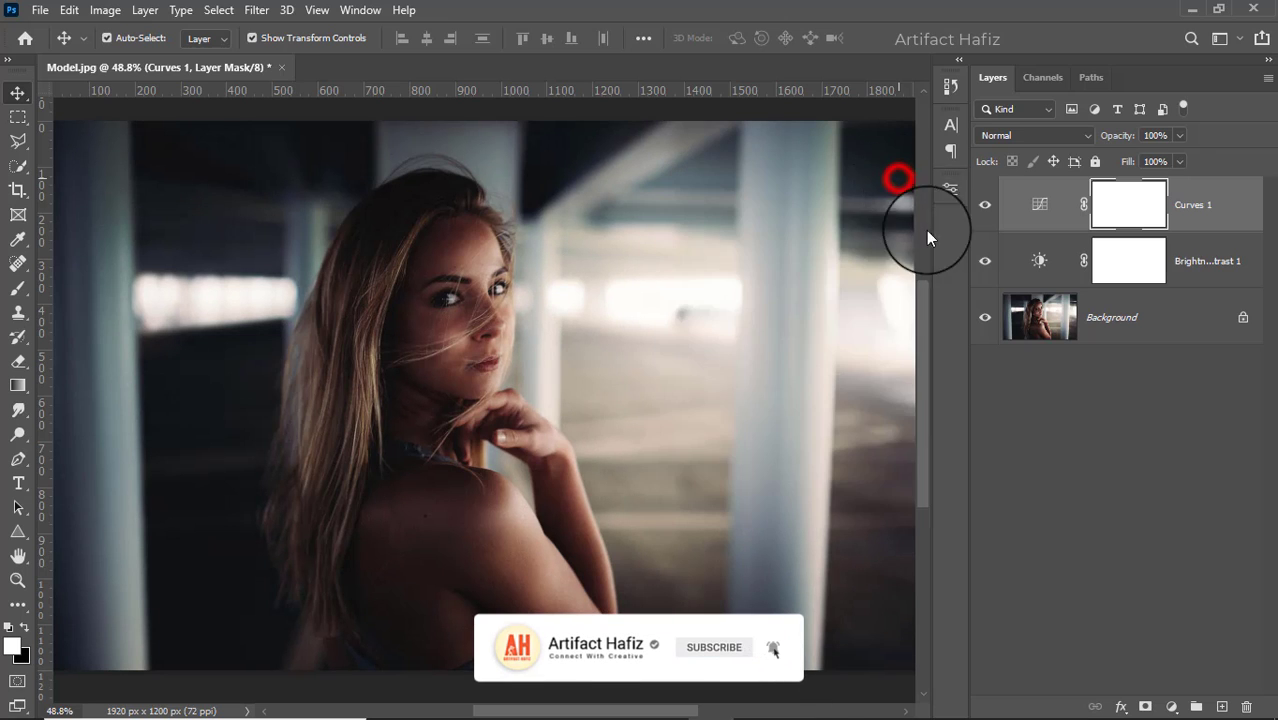
left_click(1173, 706)
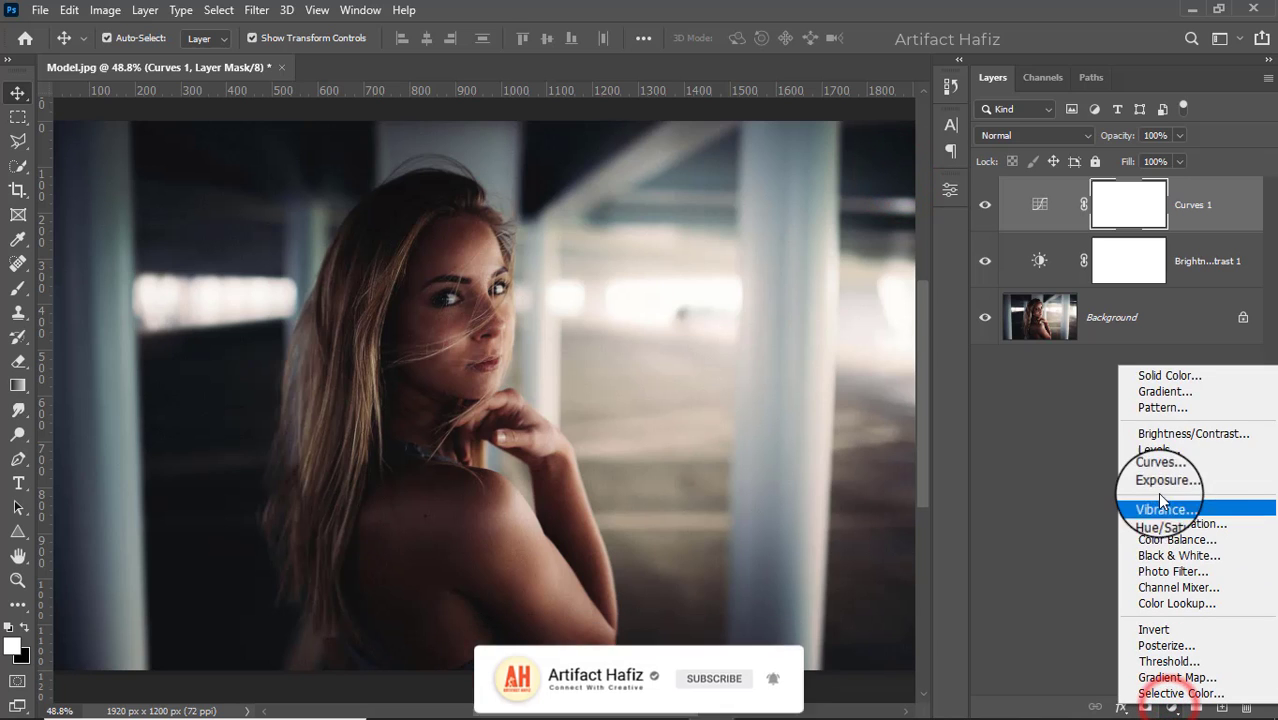
left_click(1148, 452)
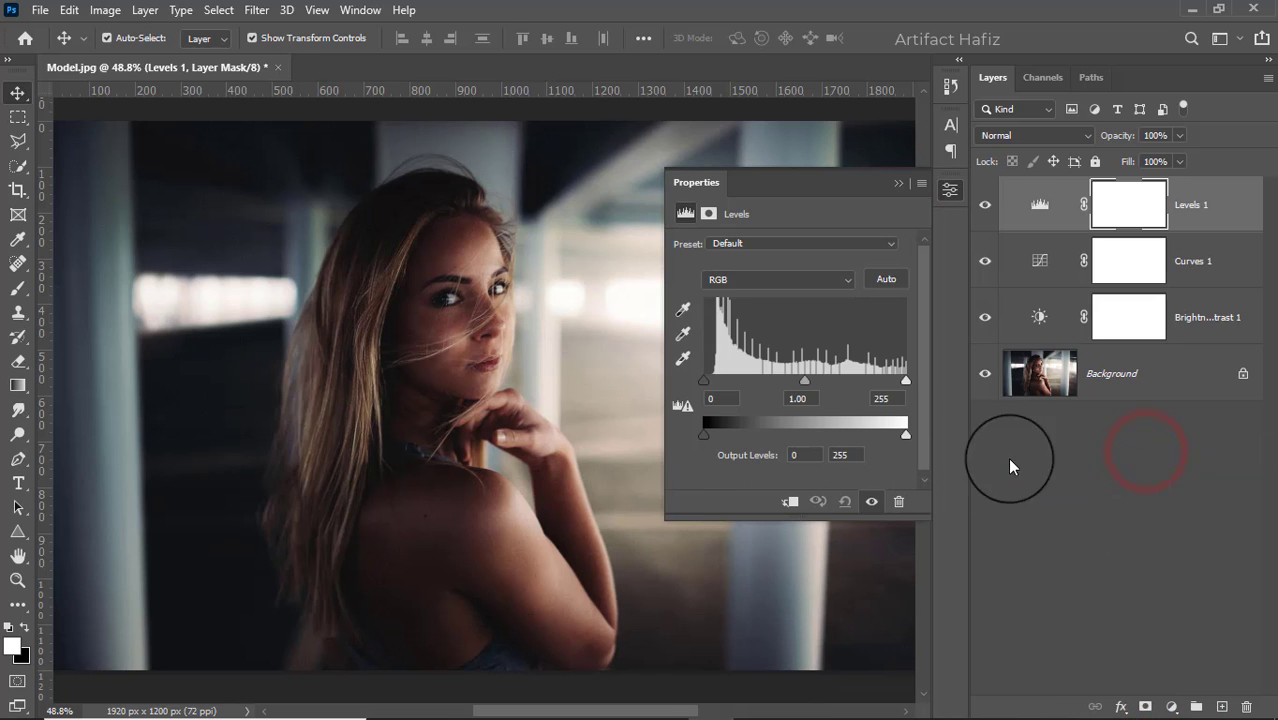
left_click(704, 381)
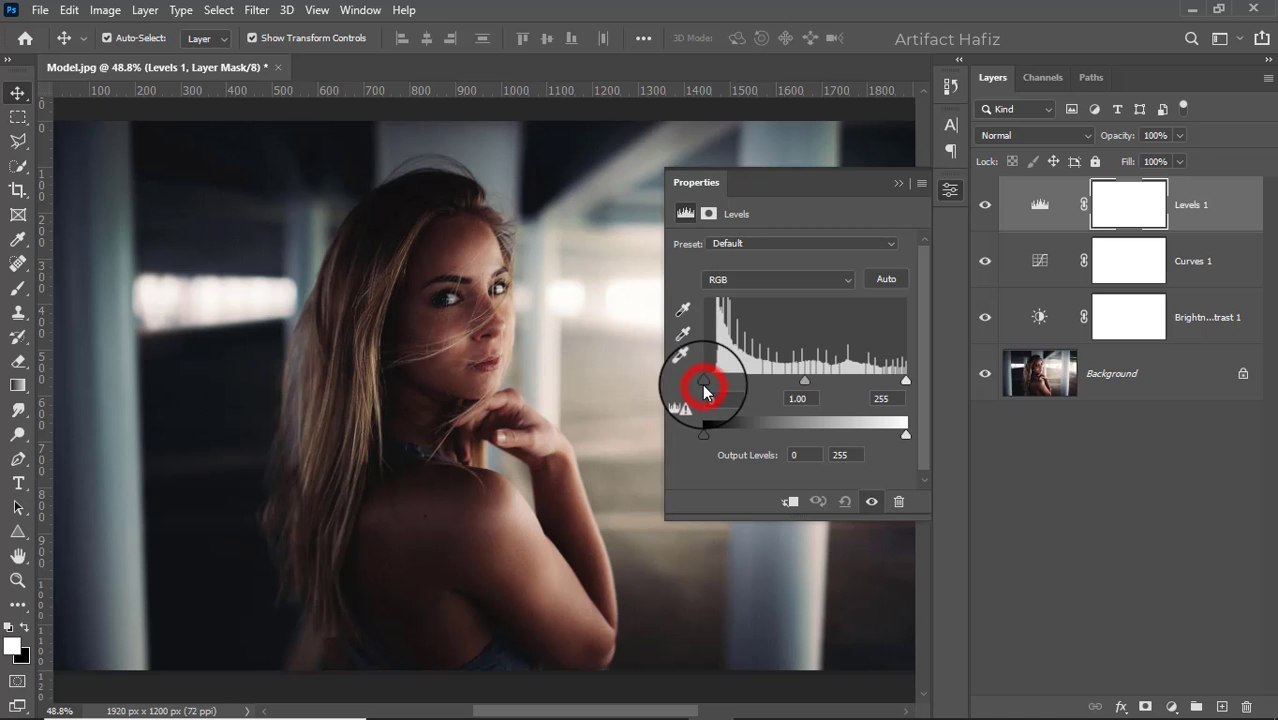
left_click(900, 181)
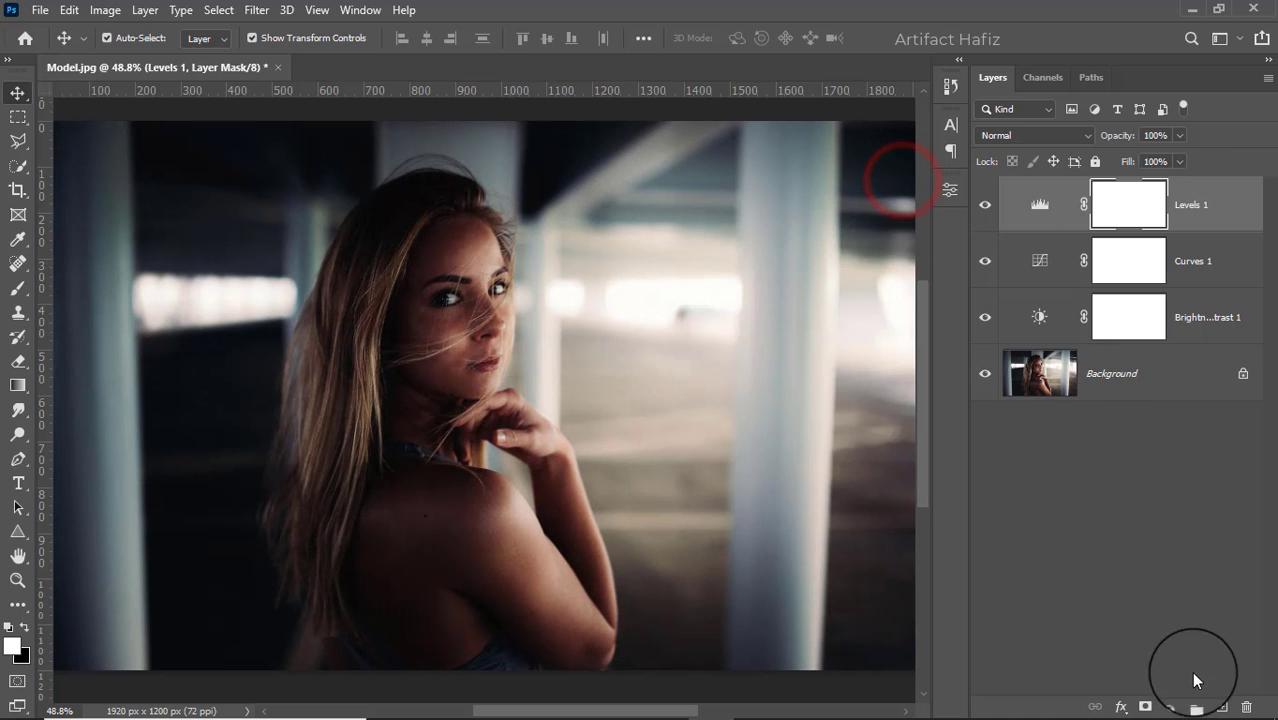
Add a Color Lookup adjustment layer and load the Soft_Warming.look 3D LUT
left_click(1177, 709)
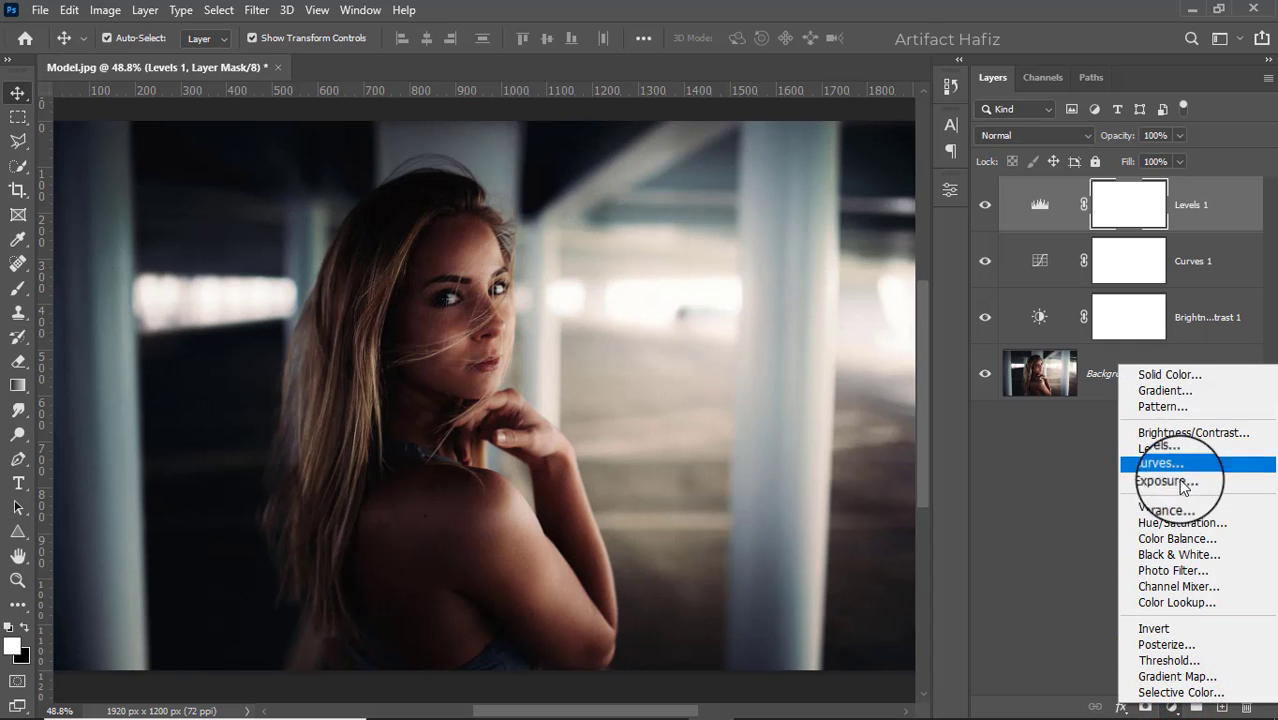
left_click(1177, 603)
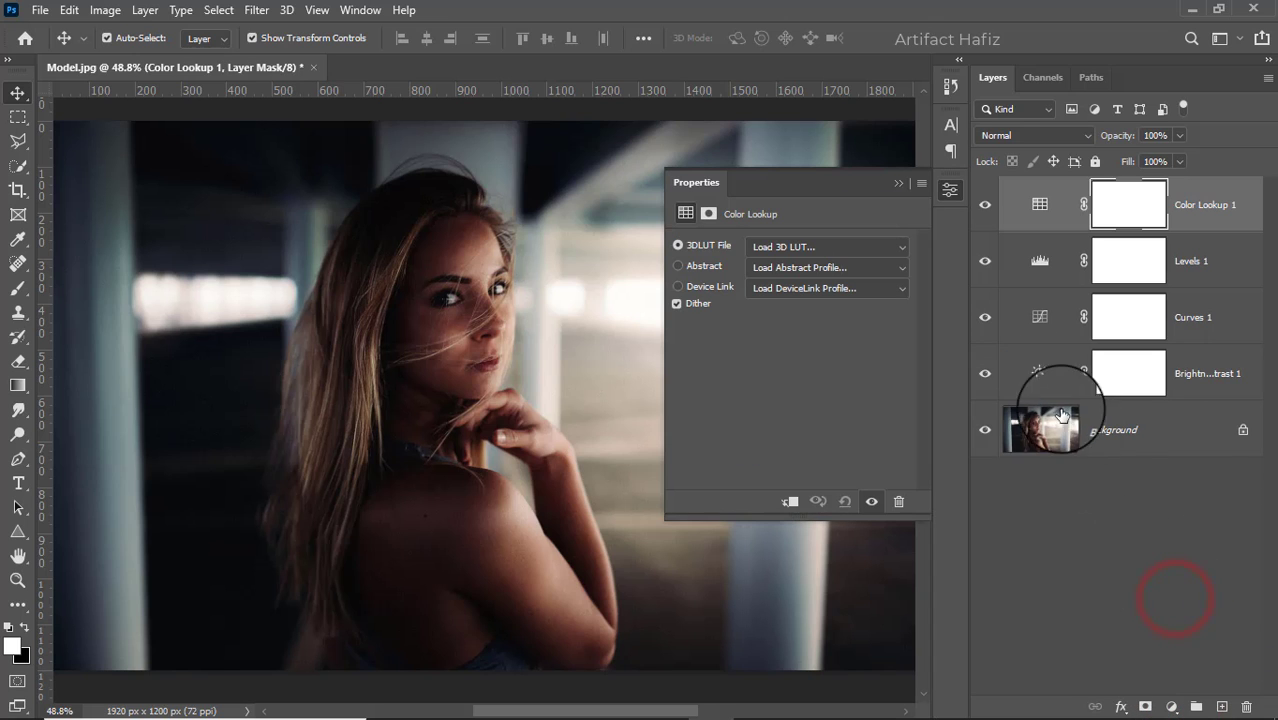
left_click(826, 246)
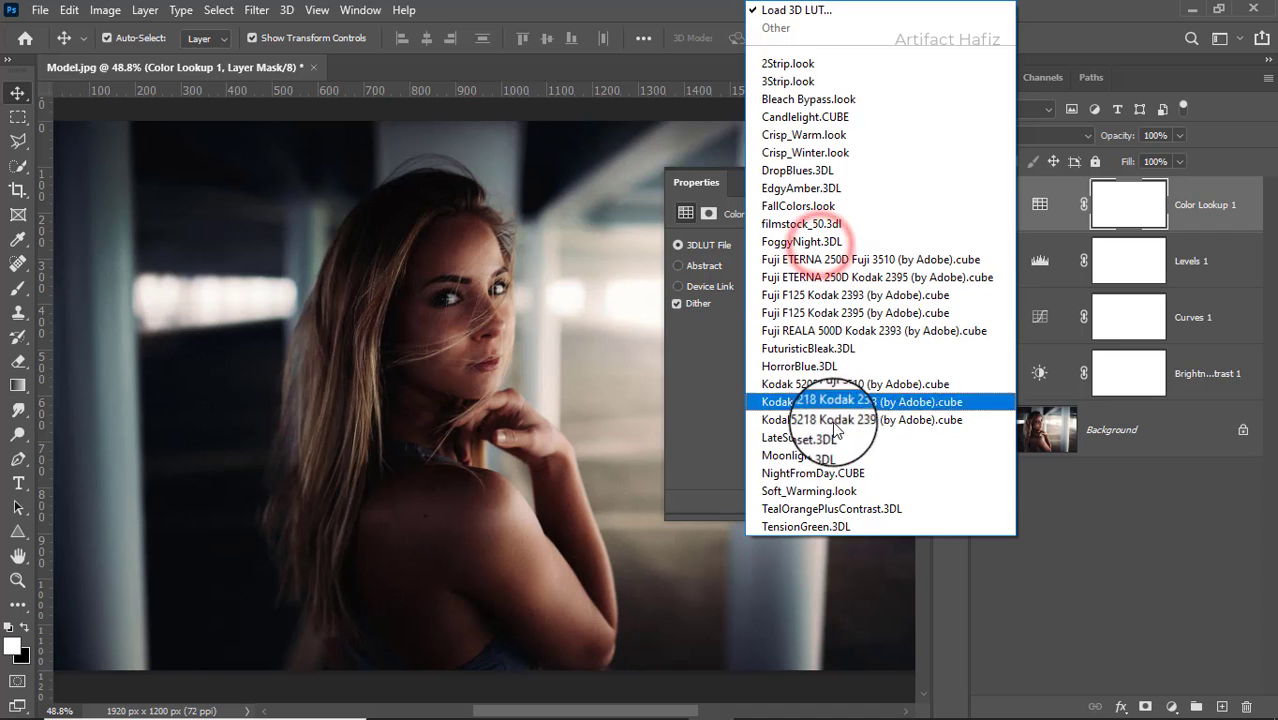
left_click(838, 497)
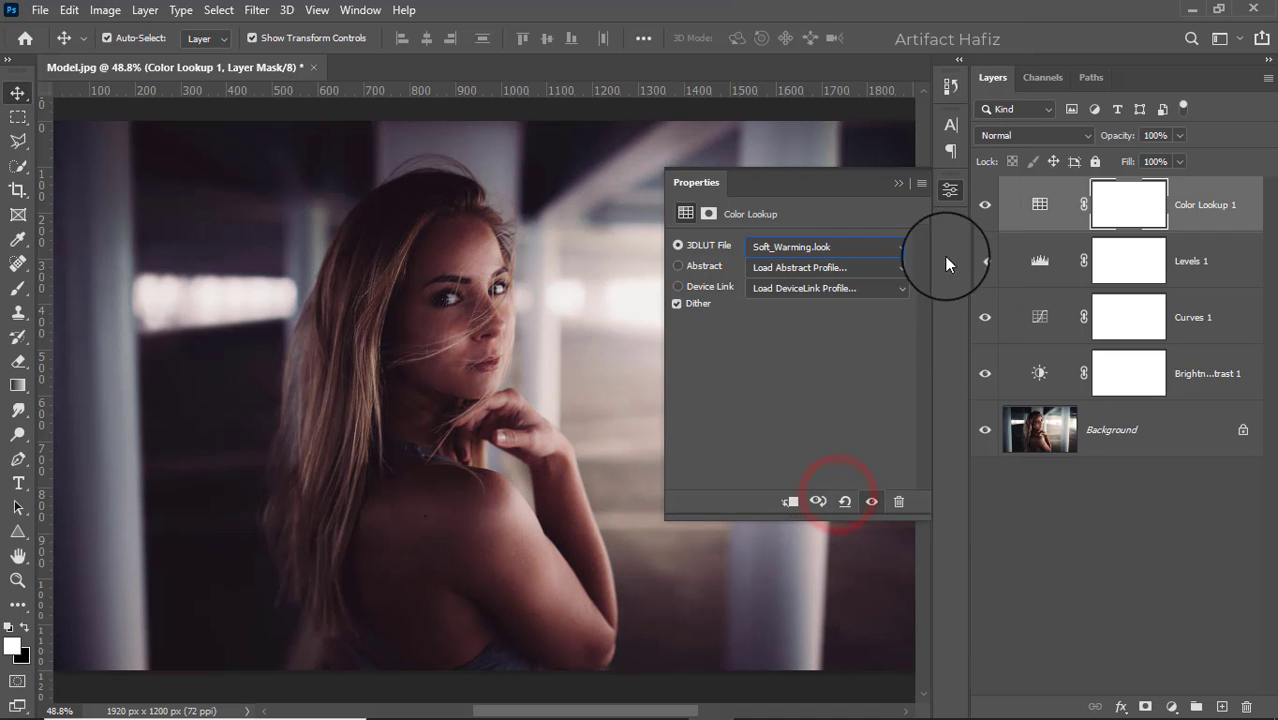
left_click(904, 190)
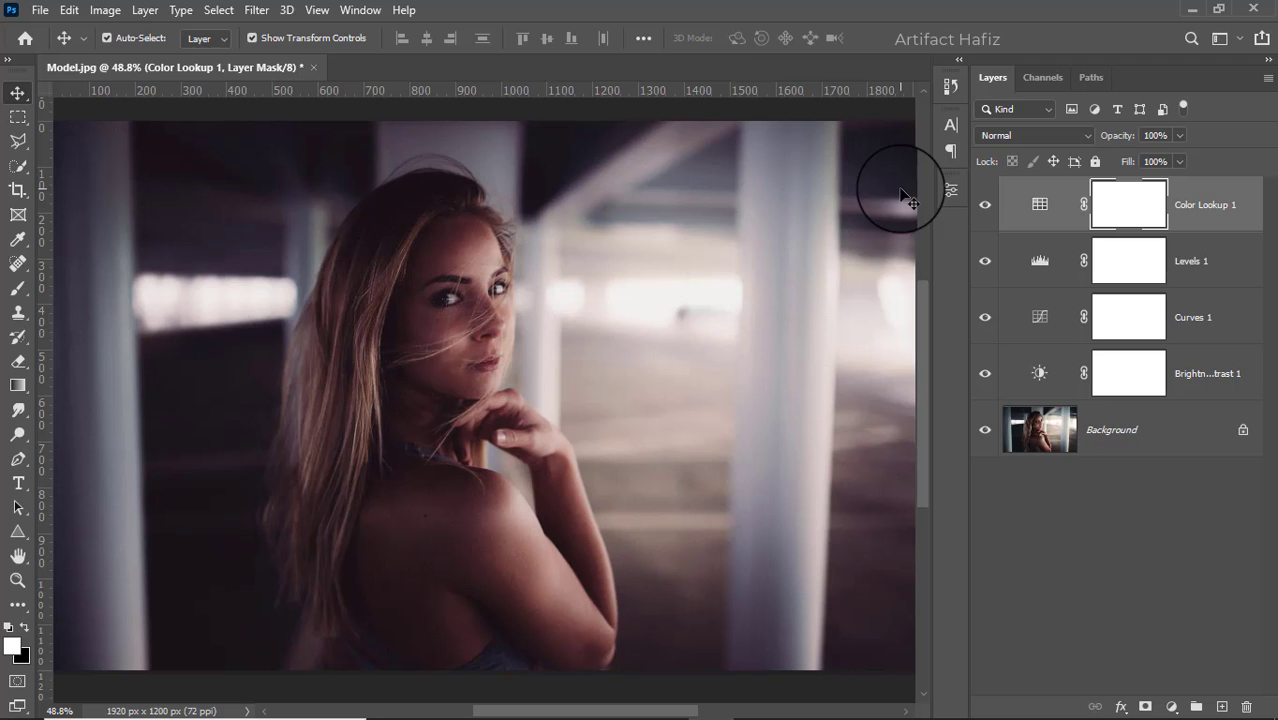
Compare the photo with and without the Color Lookup layer and set the layer's opacity to 23%
left_click(985, 204)
left_click(985, 204)
left_click(1170, 135)
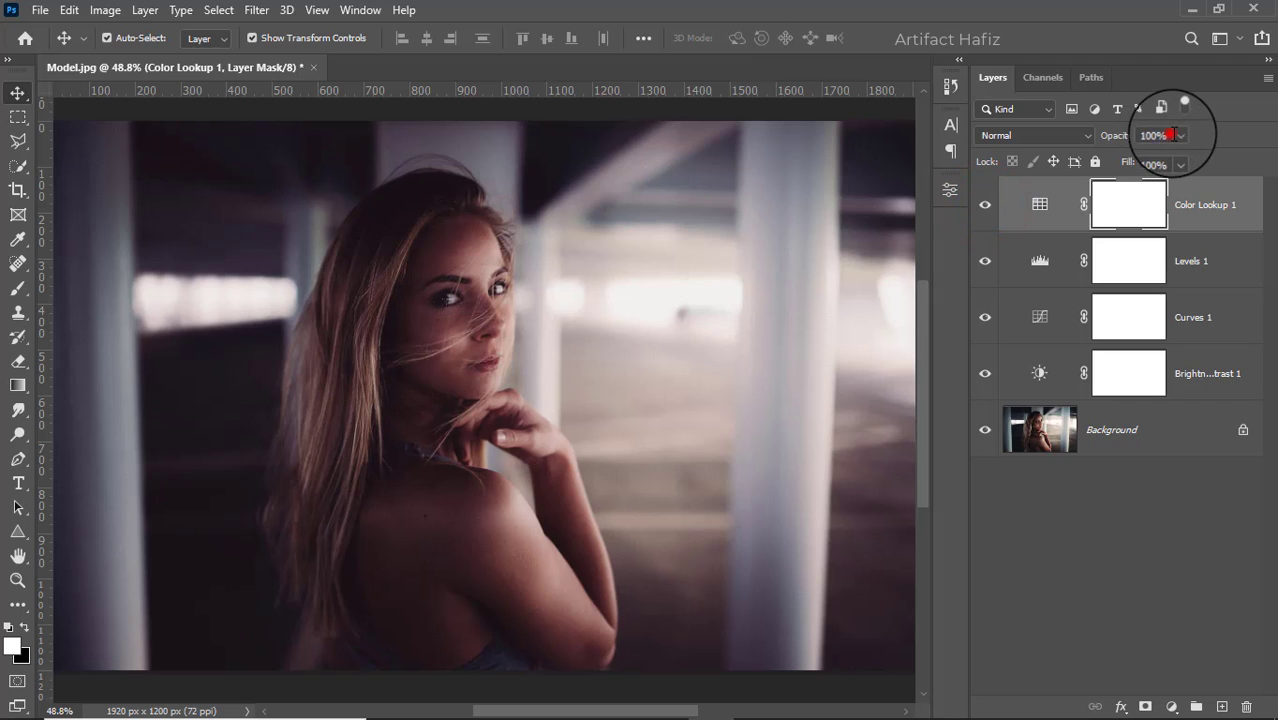
left_click_drag(1126, 151, 1112, 158)
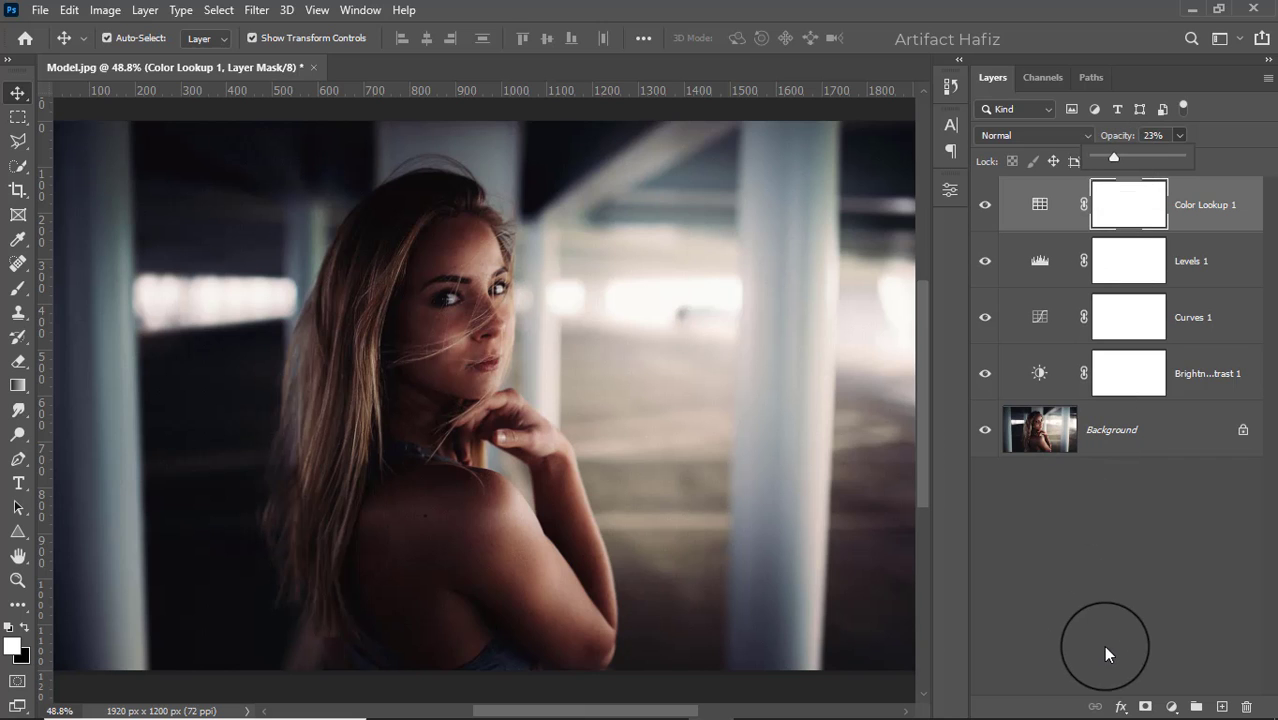
Add a Hue/Saturation adjustment layer and set the Master saturation to -26
left_click(1172, 706)
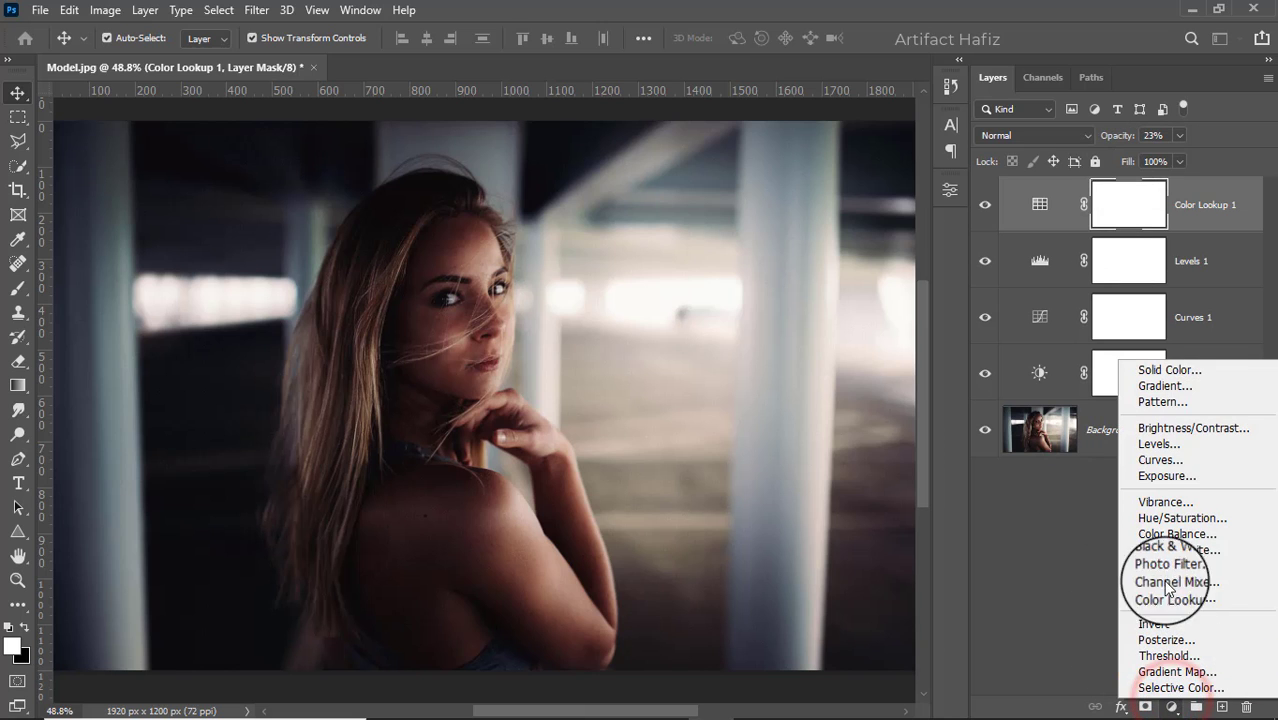
left_click(1162, 521)
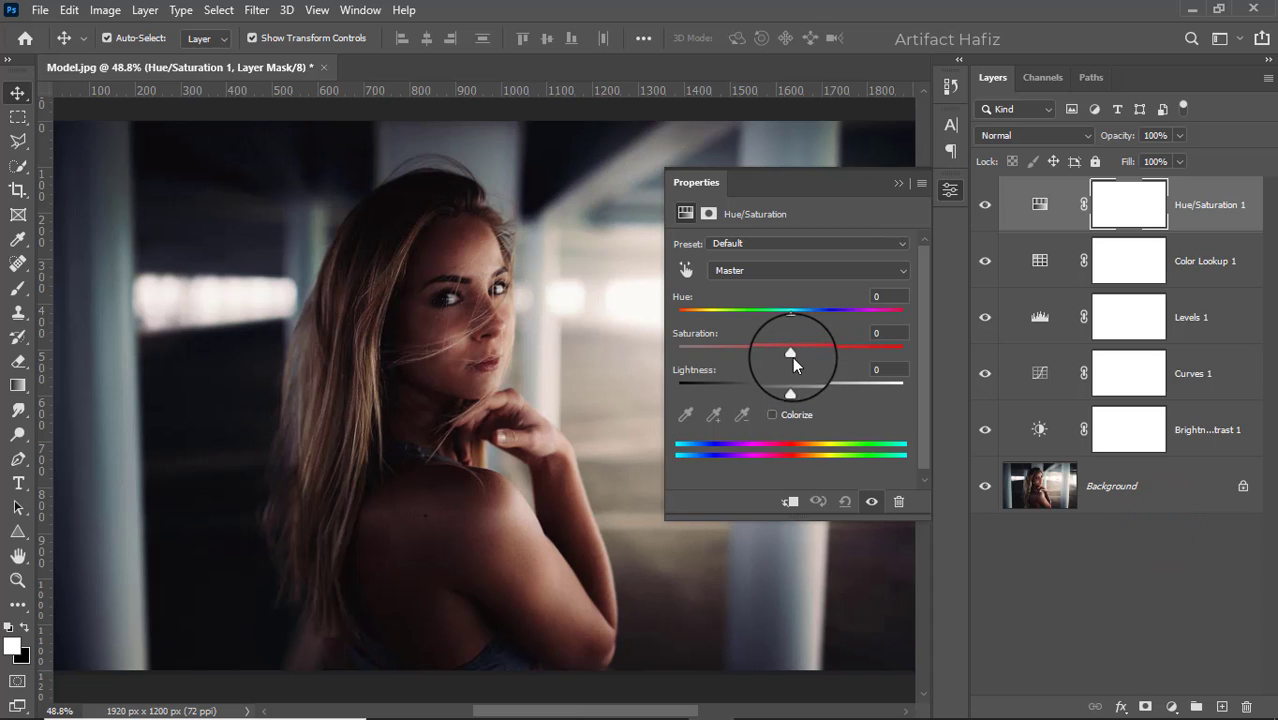
left_click_drag(791, 354, 756, 354)
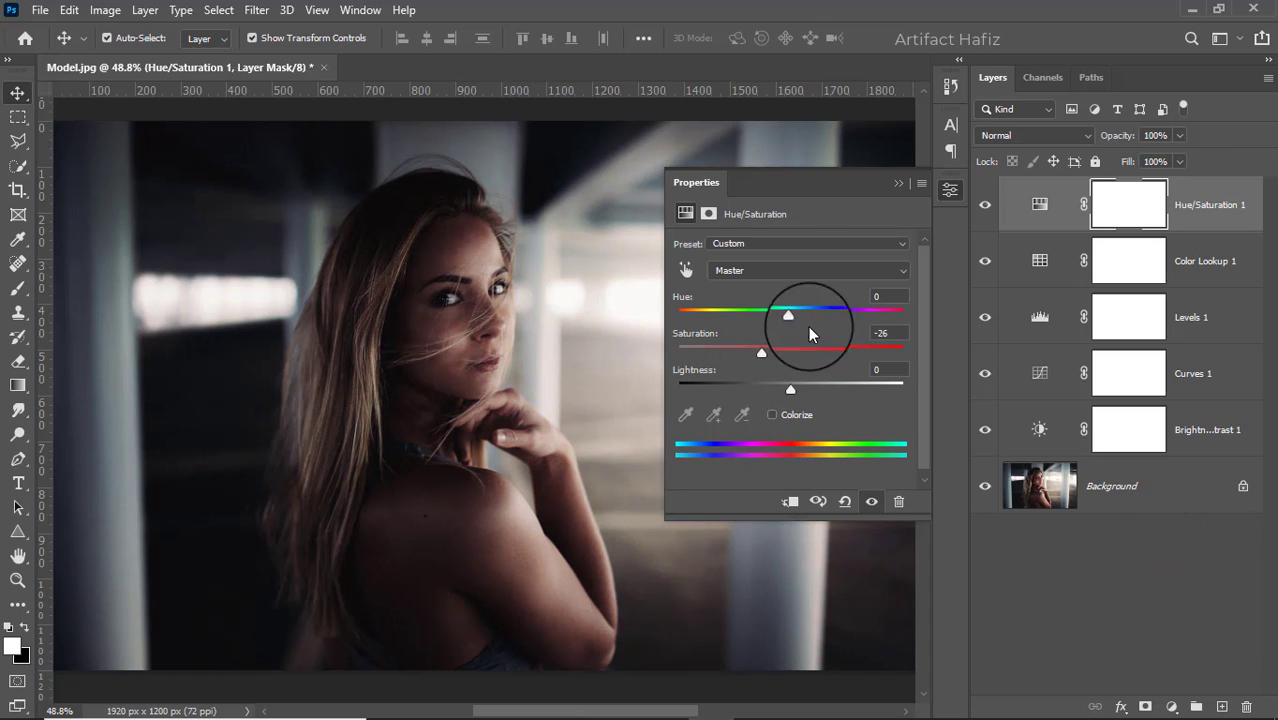
left_click(894, 185)
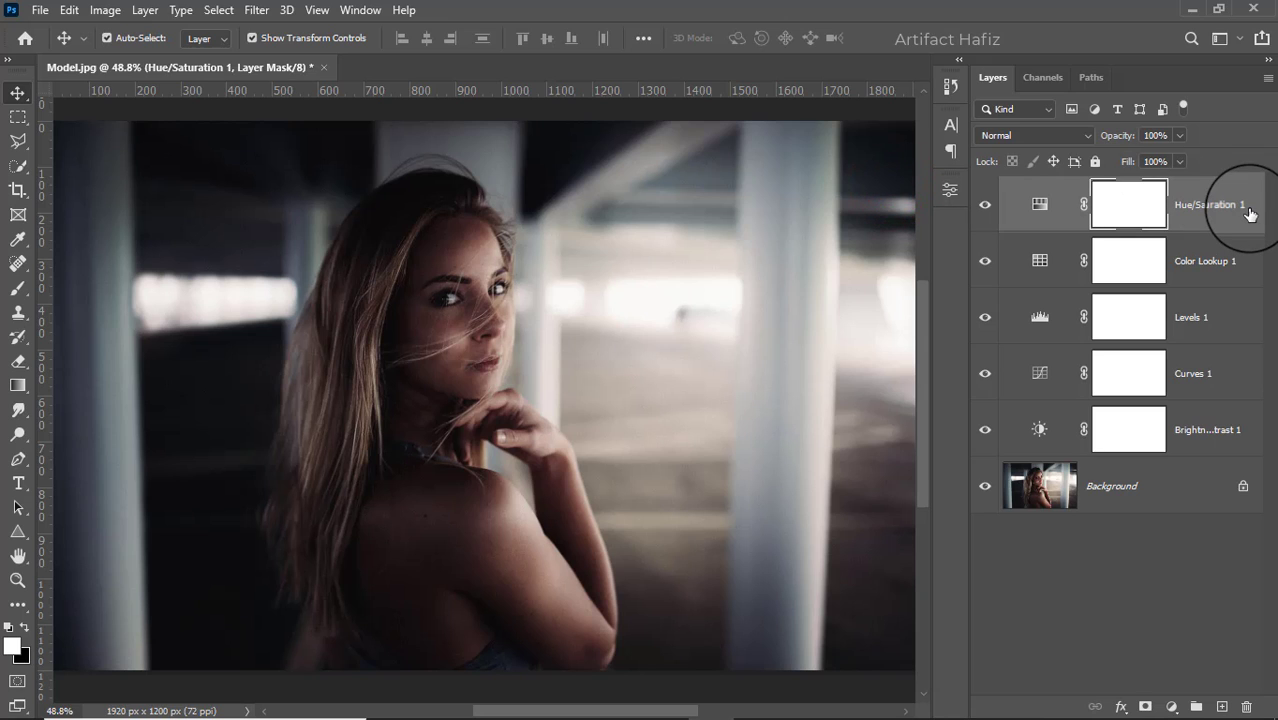
Stamp all visible layers into a new top layer and convert it for smart filters
key("ctrl+alt+shift+e")
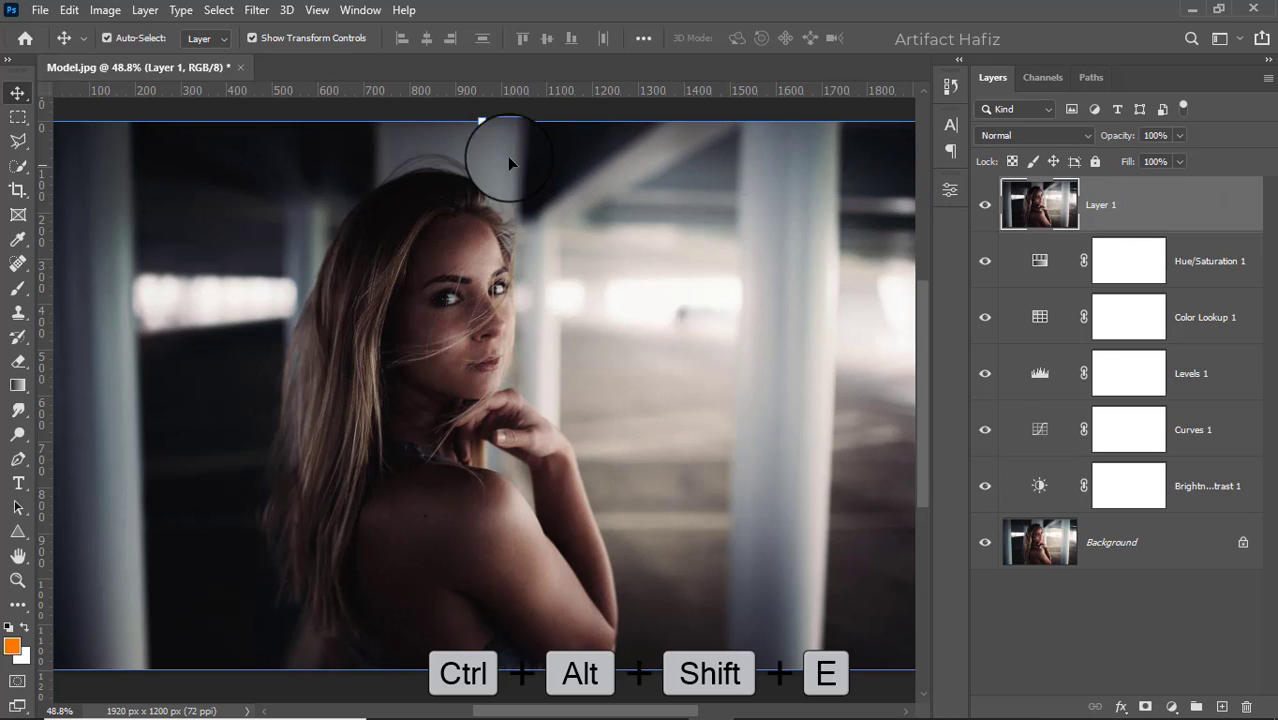
left_click(258, 10)
left_click(265, 52)
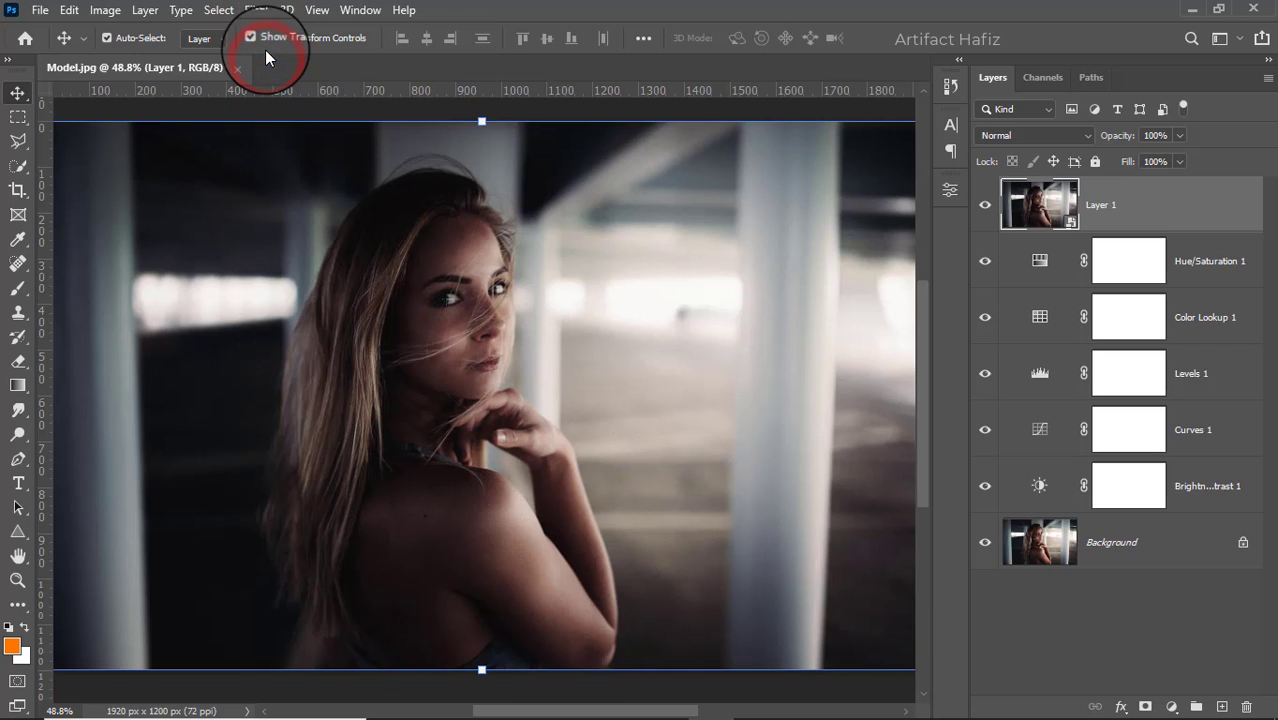
Open the Camera Raw Filter on the stamped layer and set Exposure -0.20, Highlights -4, Shadows +3, Whites +18 and Blacks -13
left_click(256, 10)
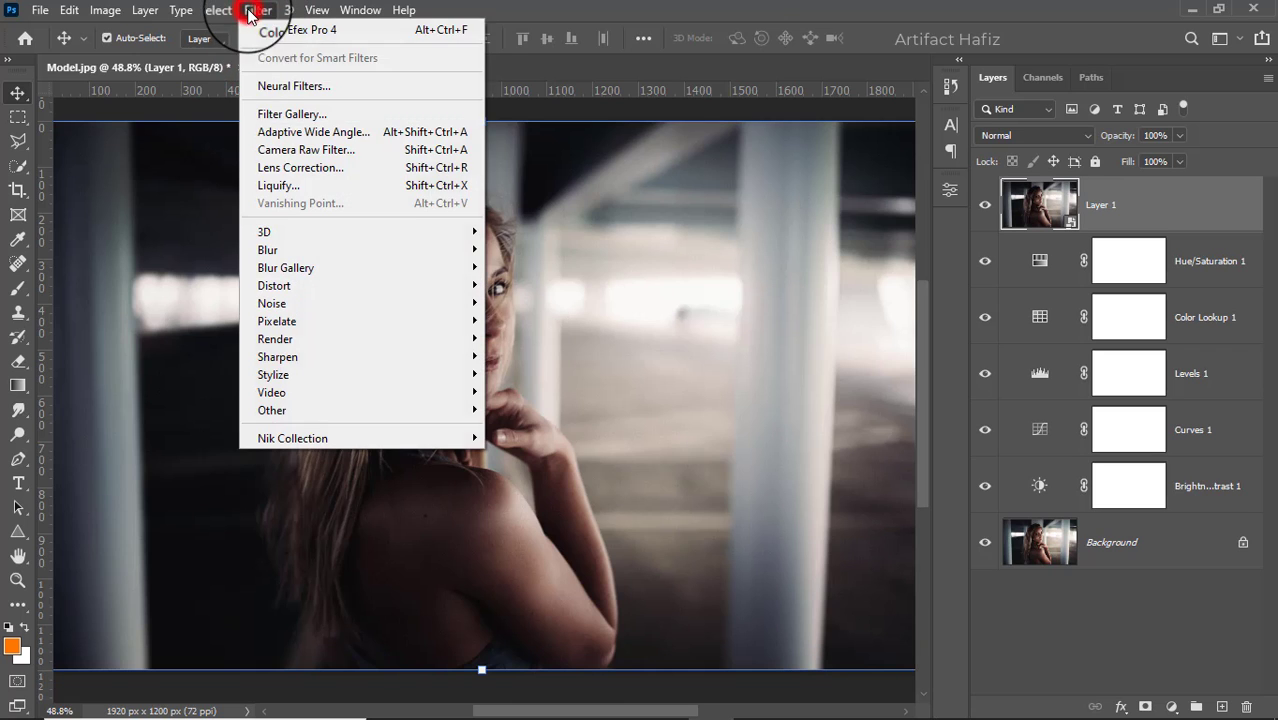
left_click(281, 150)
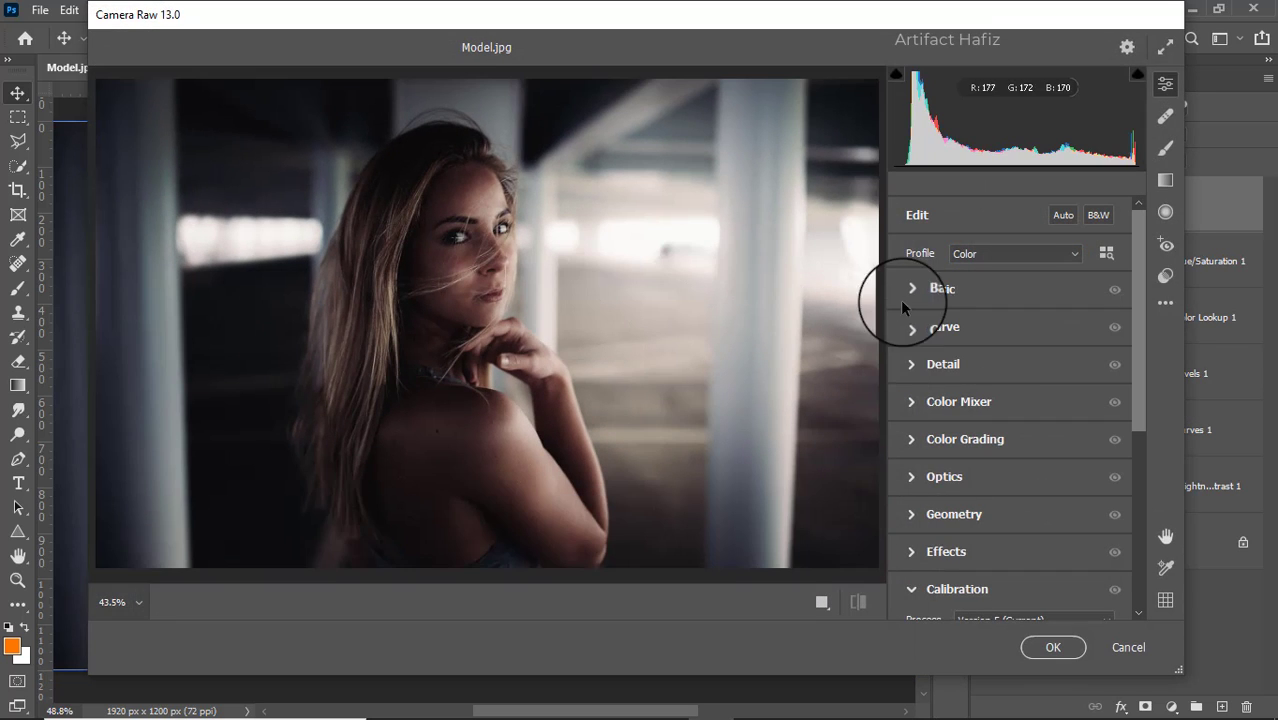
left_click(917, 289)
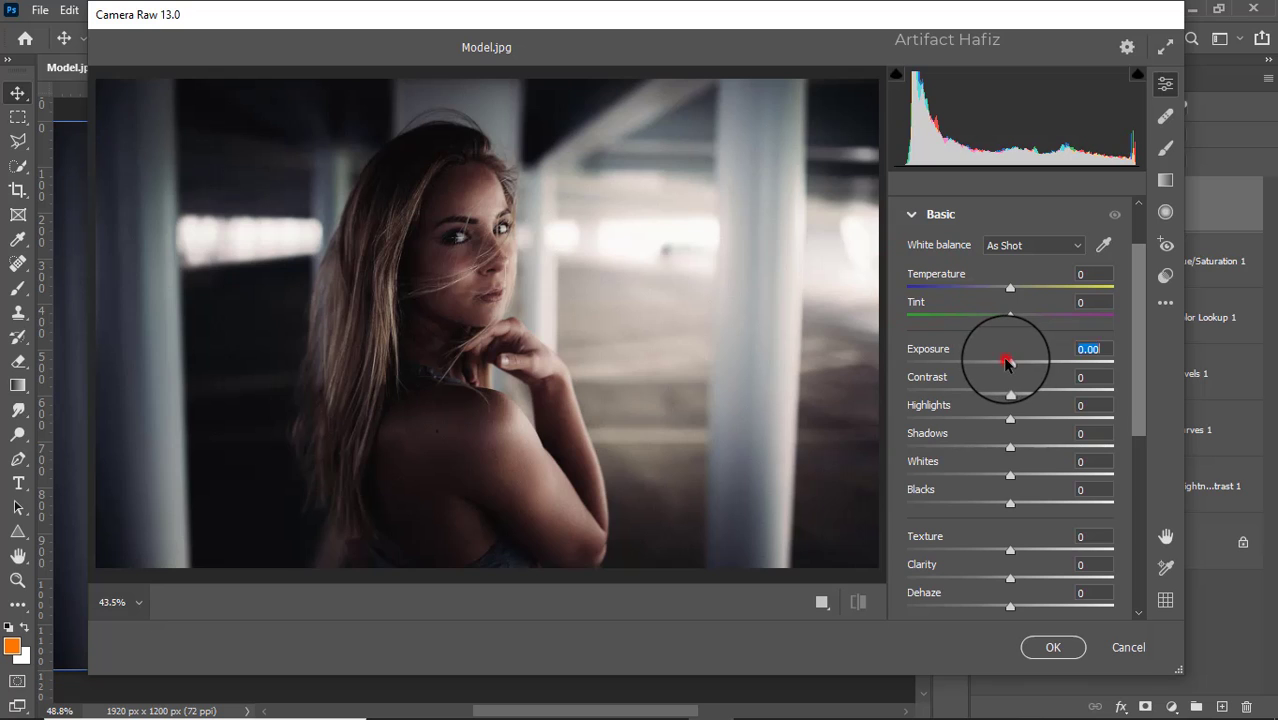
left_click_drag(1006, 362, 1005, 361)
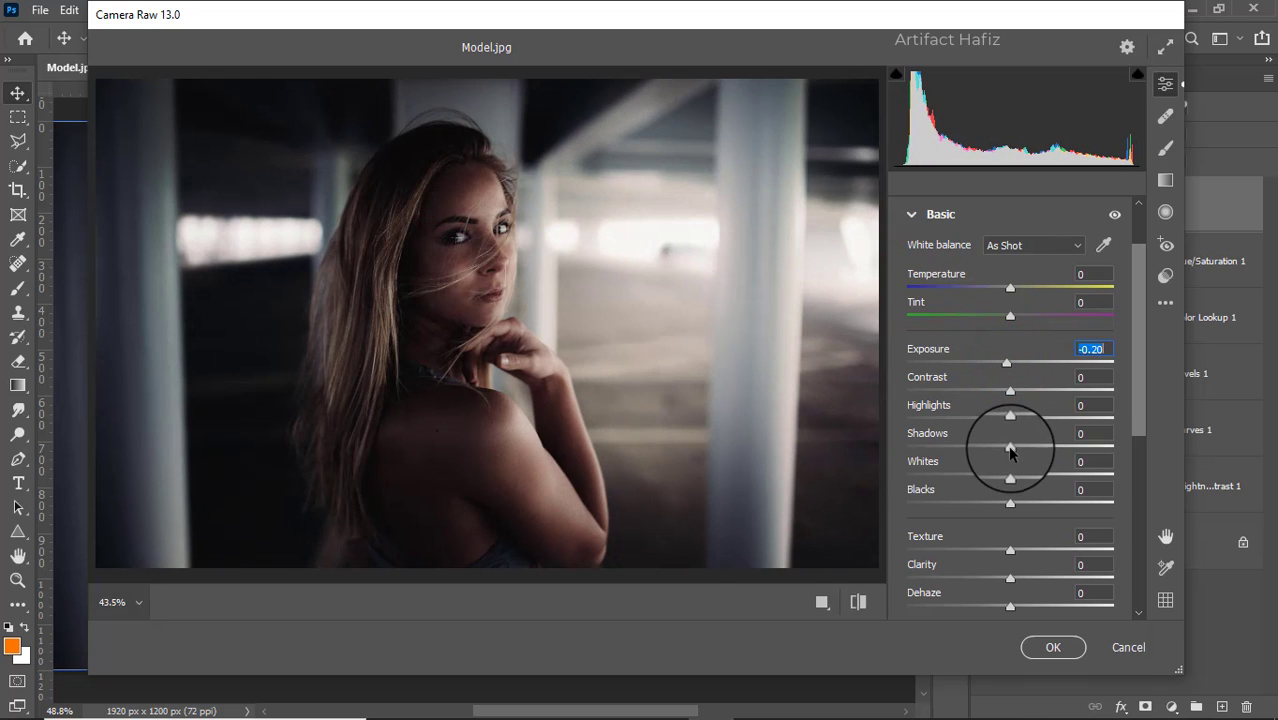
mouse_move(1008, 476)
left_mouse_down()
mouse_move(985, 477)
mouse_move(1029, 475)
left_mouse_up()
left_click_drag(1008, 423, 1010, 422)
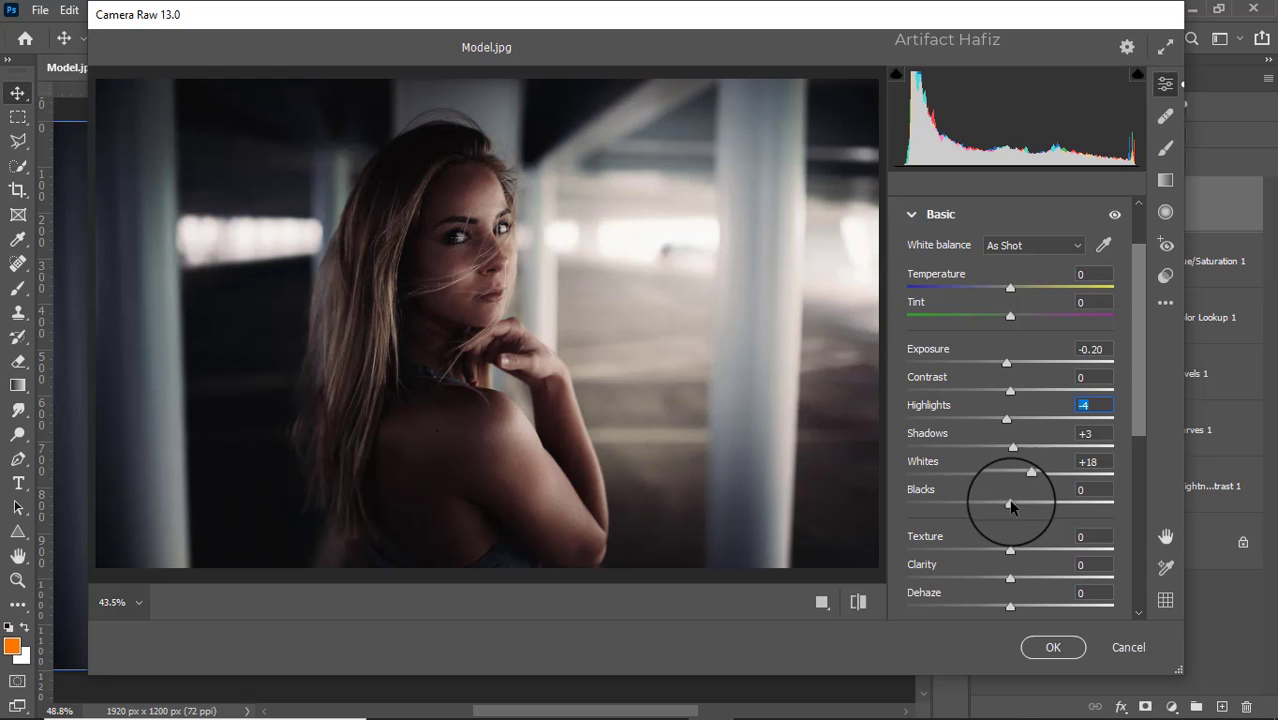
mouse_move(1010, 503)
left_mouse_down()
mouse_move(972, 505)
mouse_move(998, 505)
left_mouse_up()
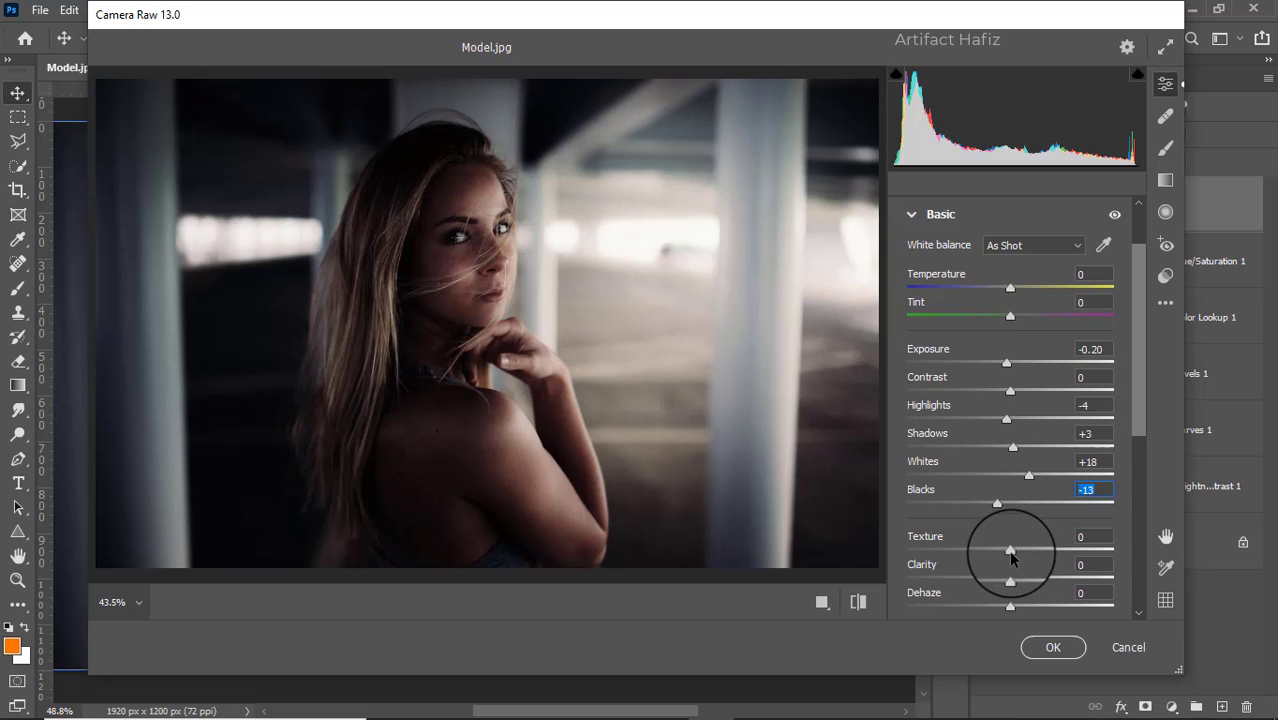
Set Texture to -4, Clarity to +4 and Dehaze to +5 in the Basic adjustments
left_click_drag(1010, 548, 1012, 580)
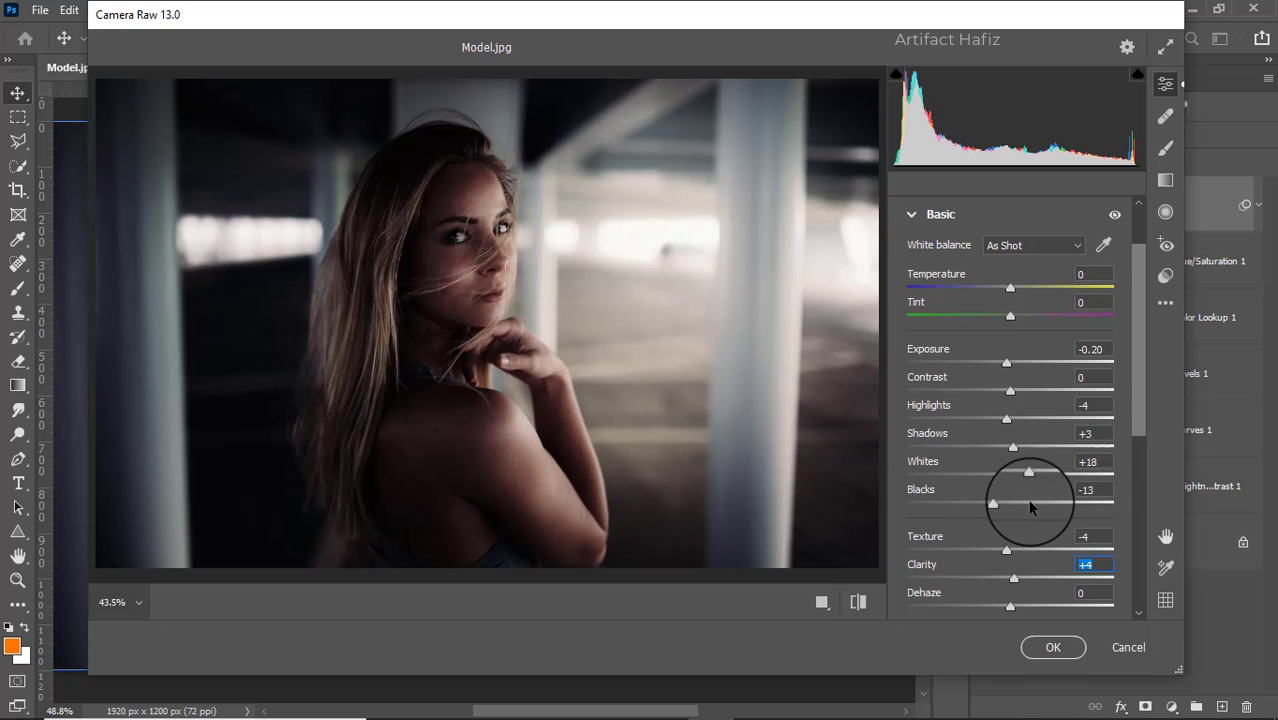
scroll(1030, 505, "down", 3)
left_click_drag(1010, 516, 1015, 519)
Raise the Exposure to +0.50 and lower the Highlights to -75 in the Basic adjustments
scroll(1017, 520, "up", 5)
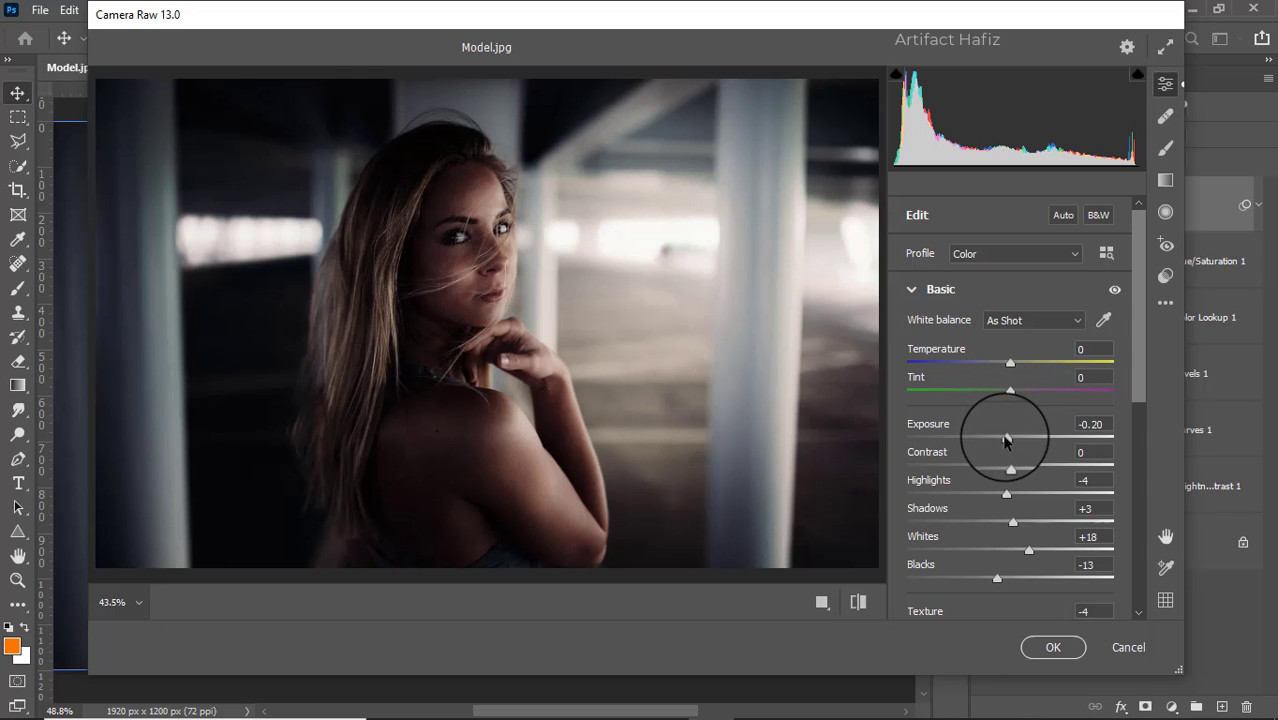
left_click_drag(1006, 440, 1027, 441)
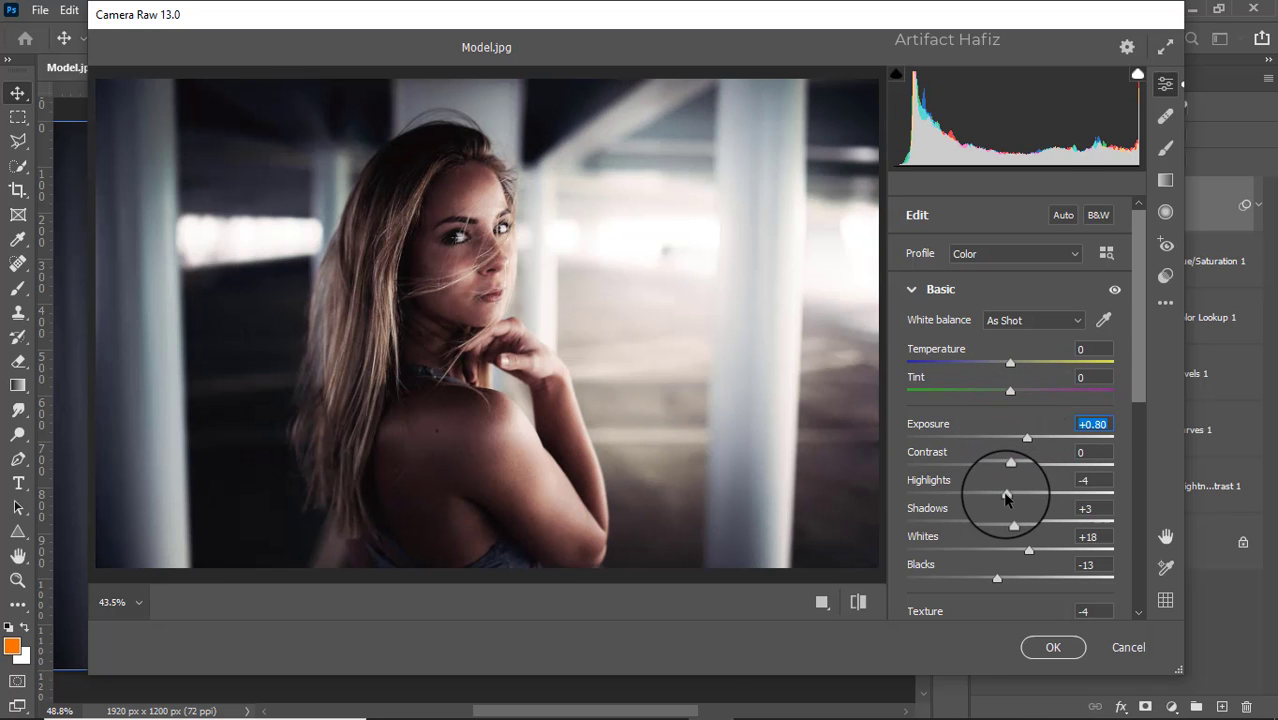
left_click_drag(1006, 493, 892, 495)
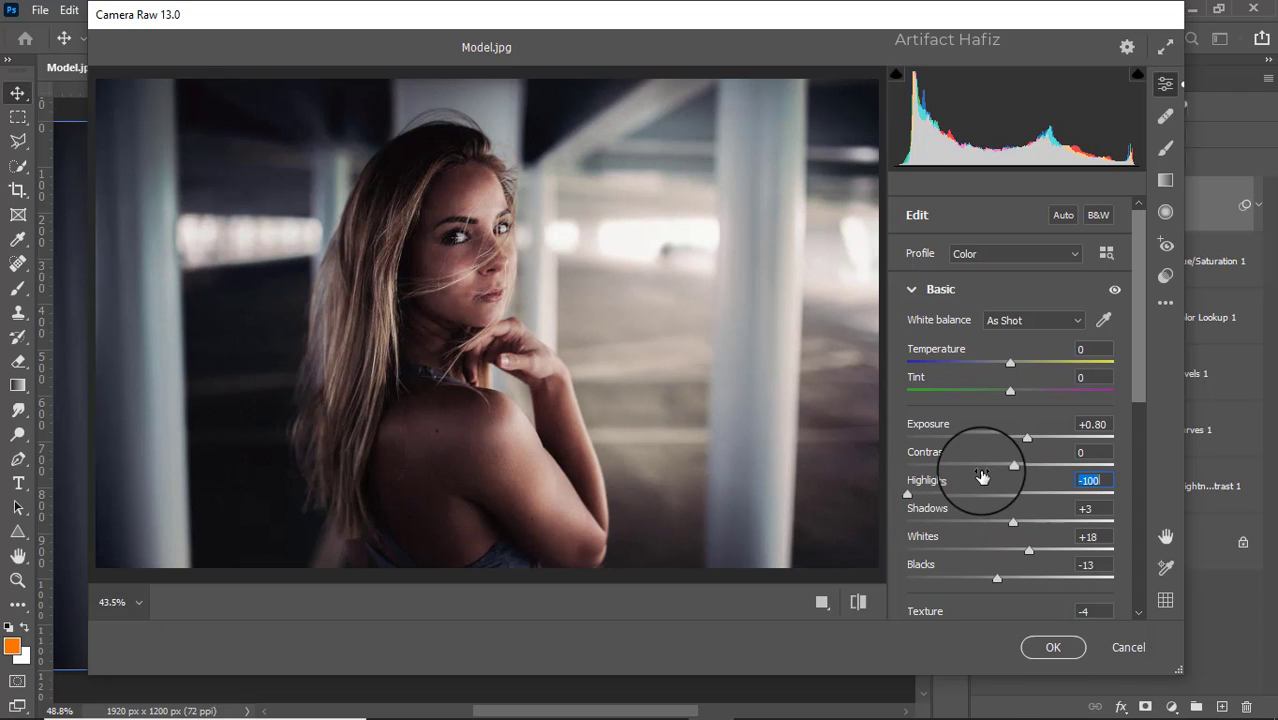
left_click_drag(907, 494, 933, 497)
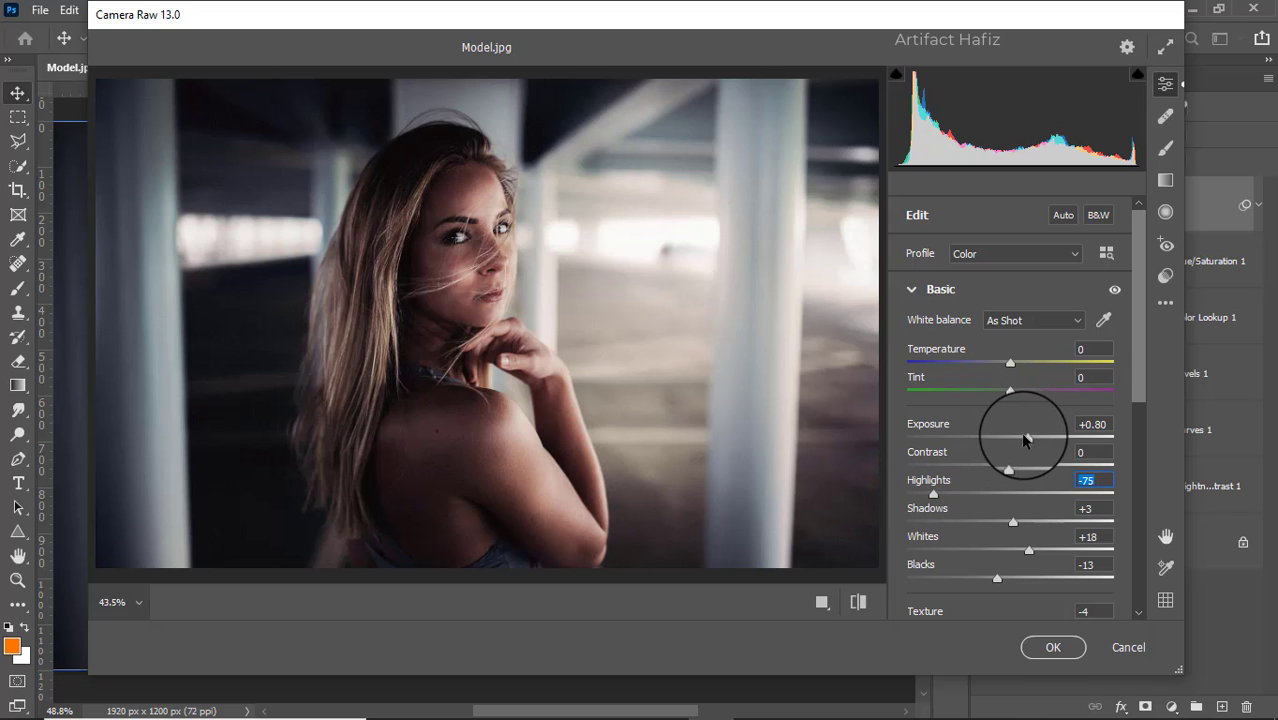
left_click_drag(1025, 437, 1020, 442)
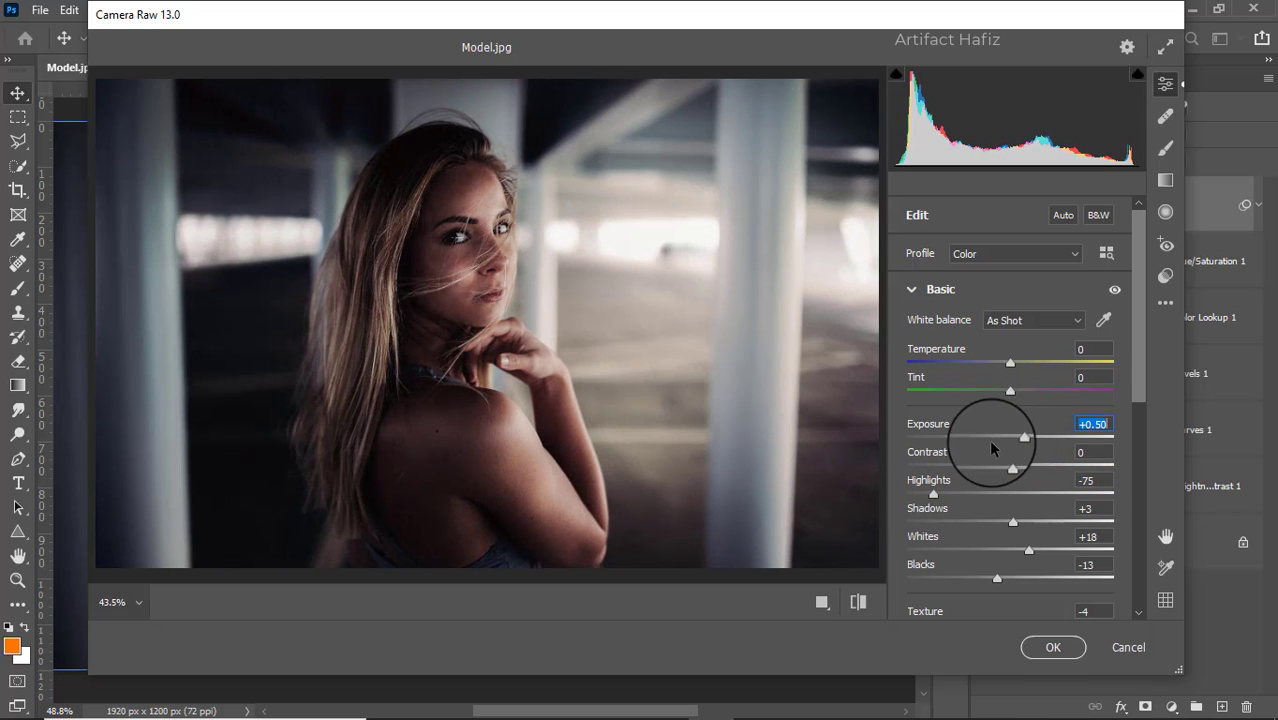
Shape the main point curve with a shadow point at input 63, output 58, and a second point in the highlights
scroll(988, 439, "down", 5)
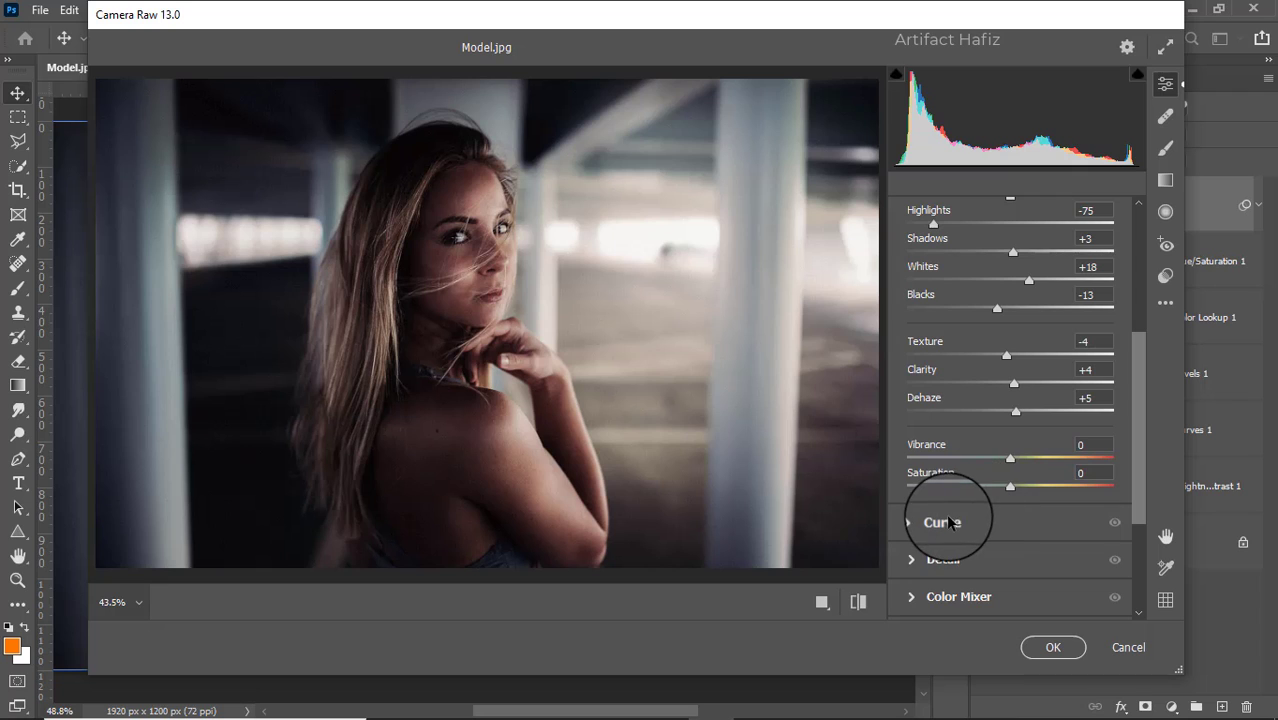
left_click(945, 522)
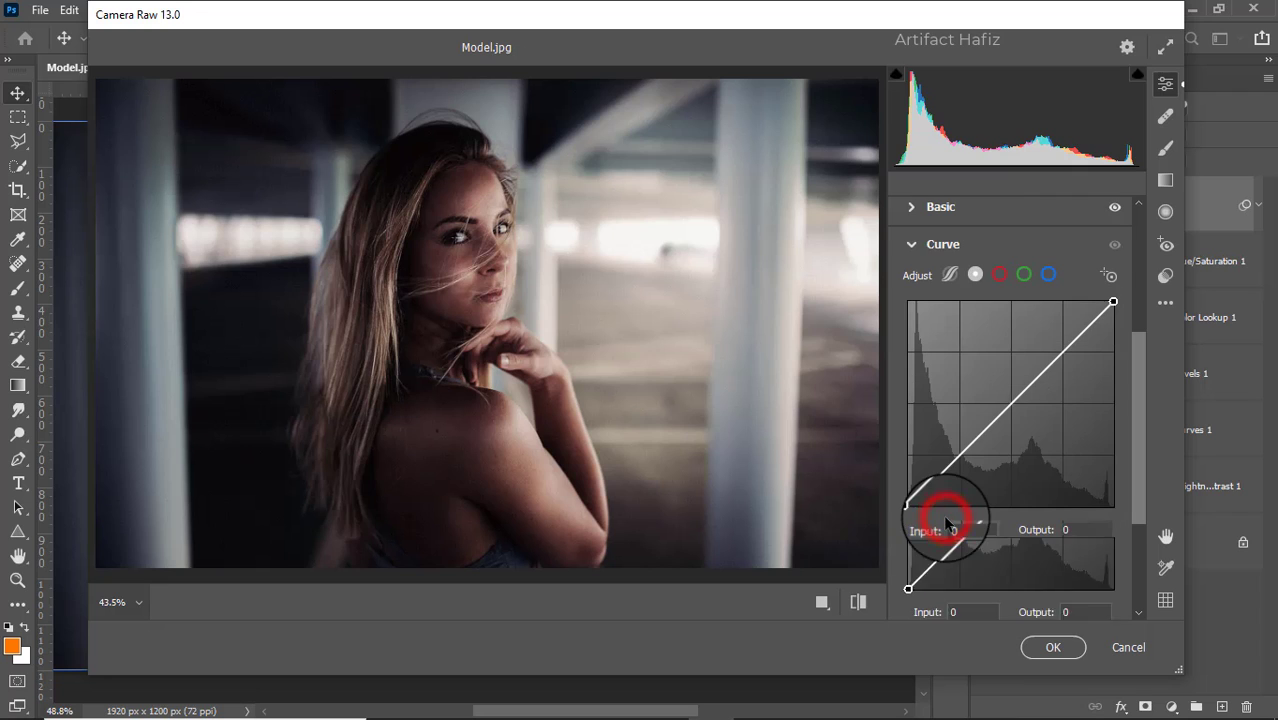
left_click(958, 458)
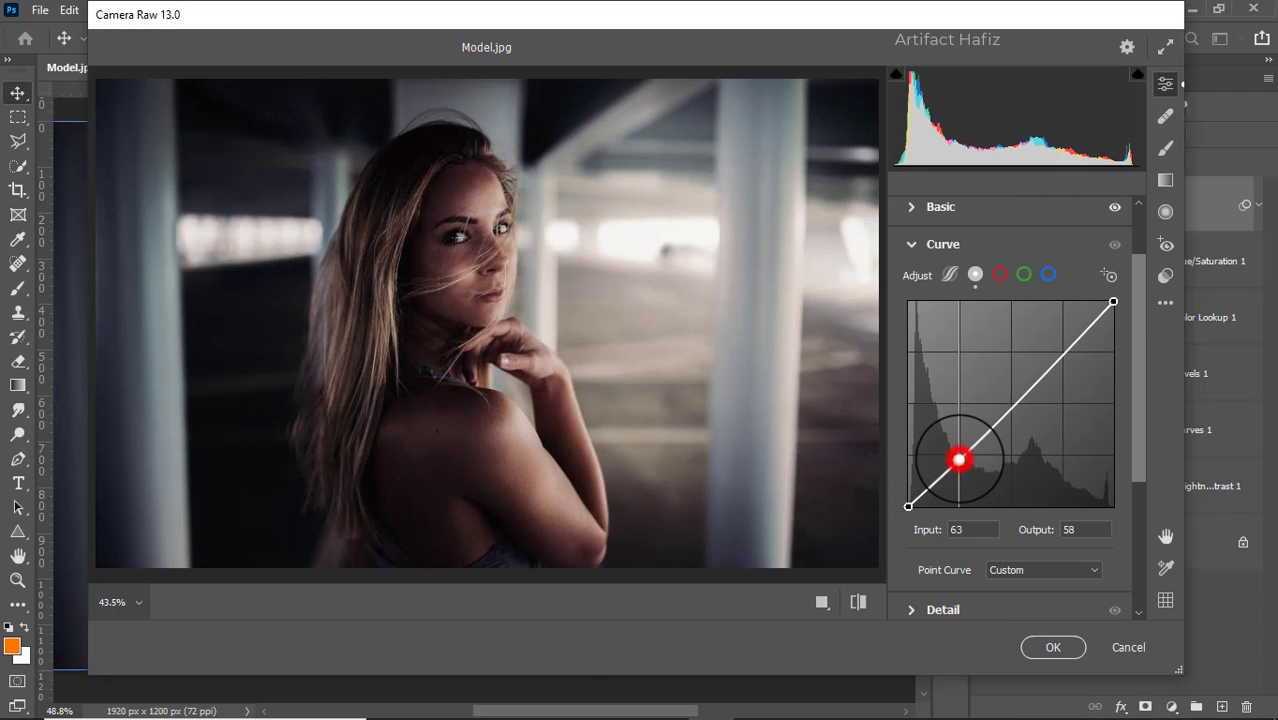
left_click(1056, 351)
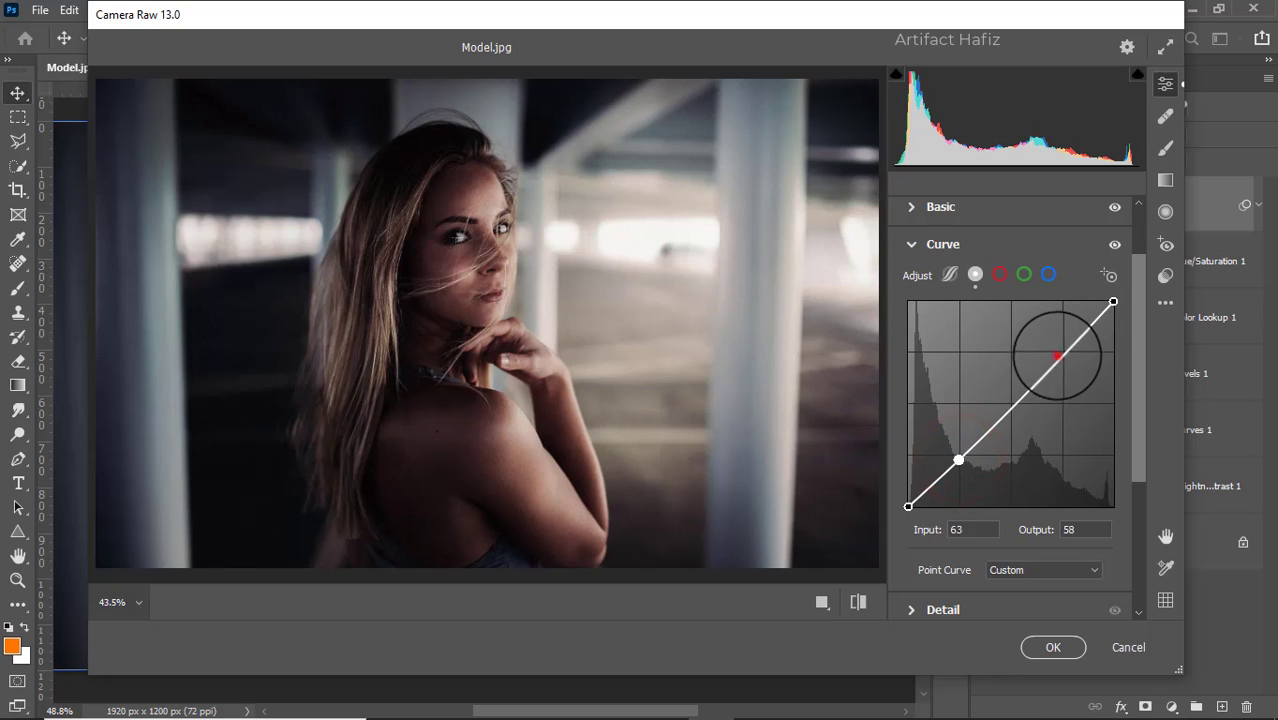
Lift the black point of the blue channel curve to an output of 9
left_click(1048, 274)
left_click_drag(908, 505, 909, 498)
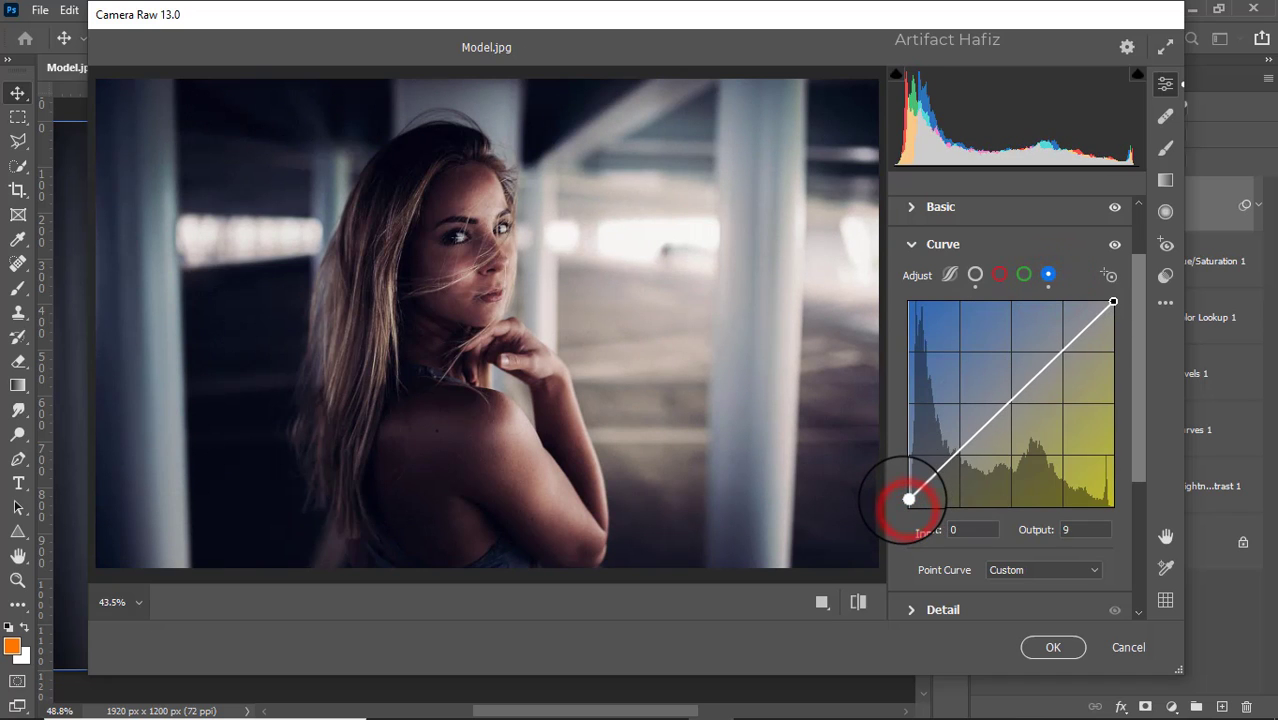
Add blue channel curve points at input 64, output 68 and input 191, output 194, and set the black point output to 7
left_click(959, 452)
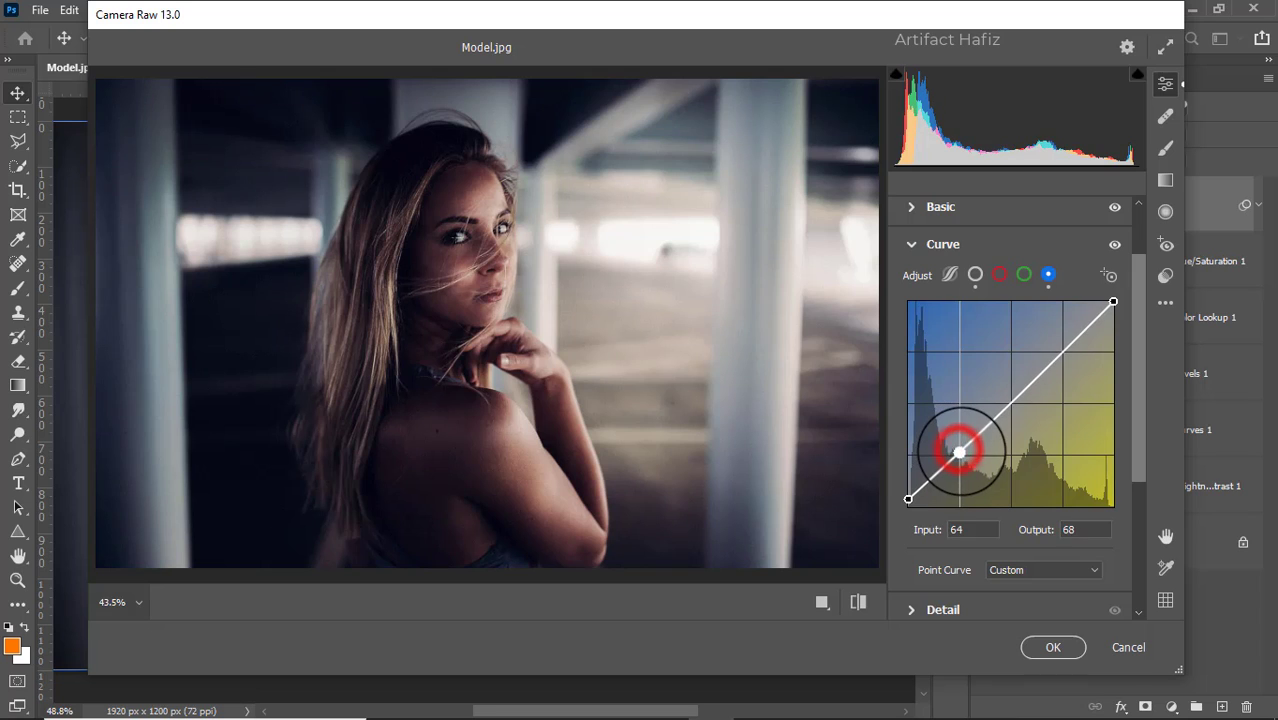
left_click(1061, 350)
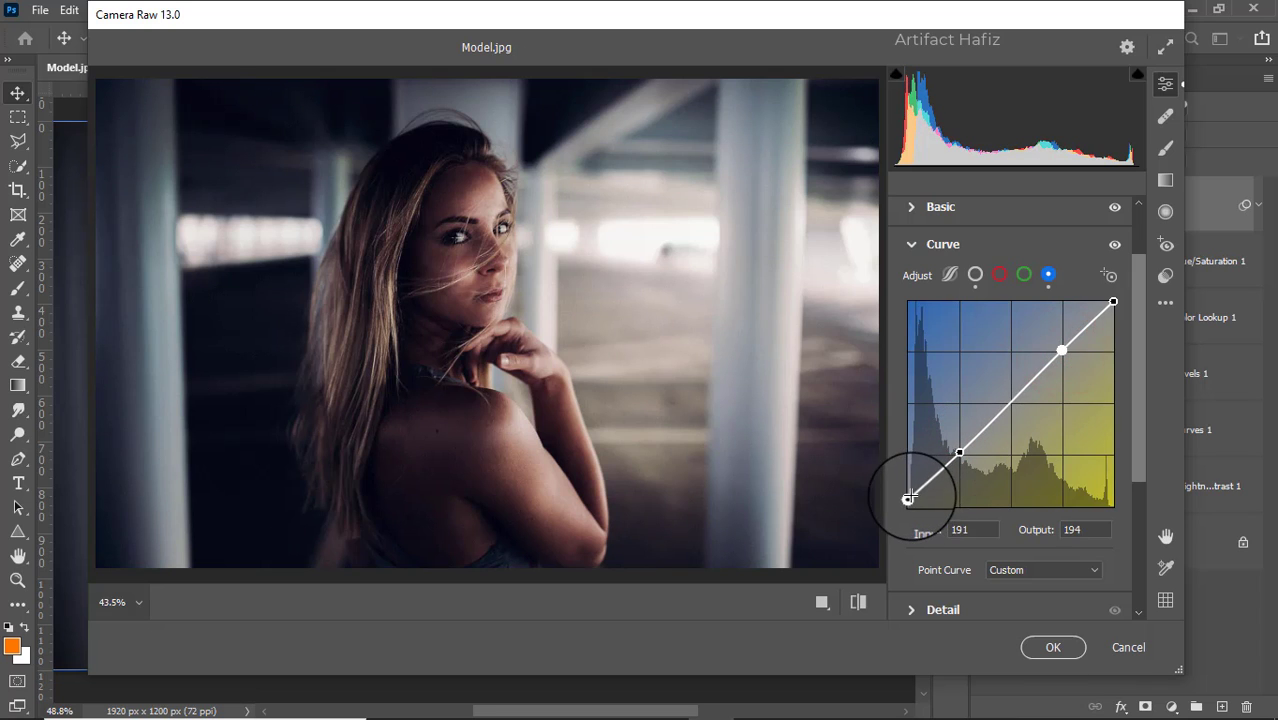
mouse_move(906, 497)
left_mouse_down()
mouse_move(907, 486)
mouse_move(910, 500)
left_mouse_up()
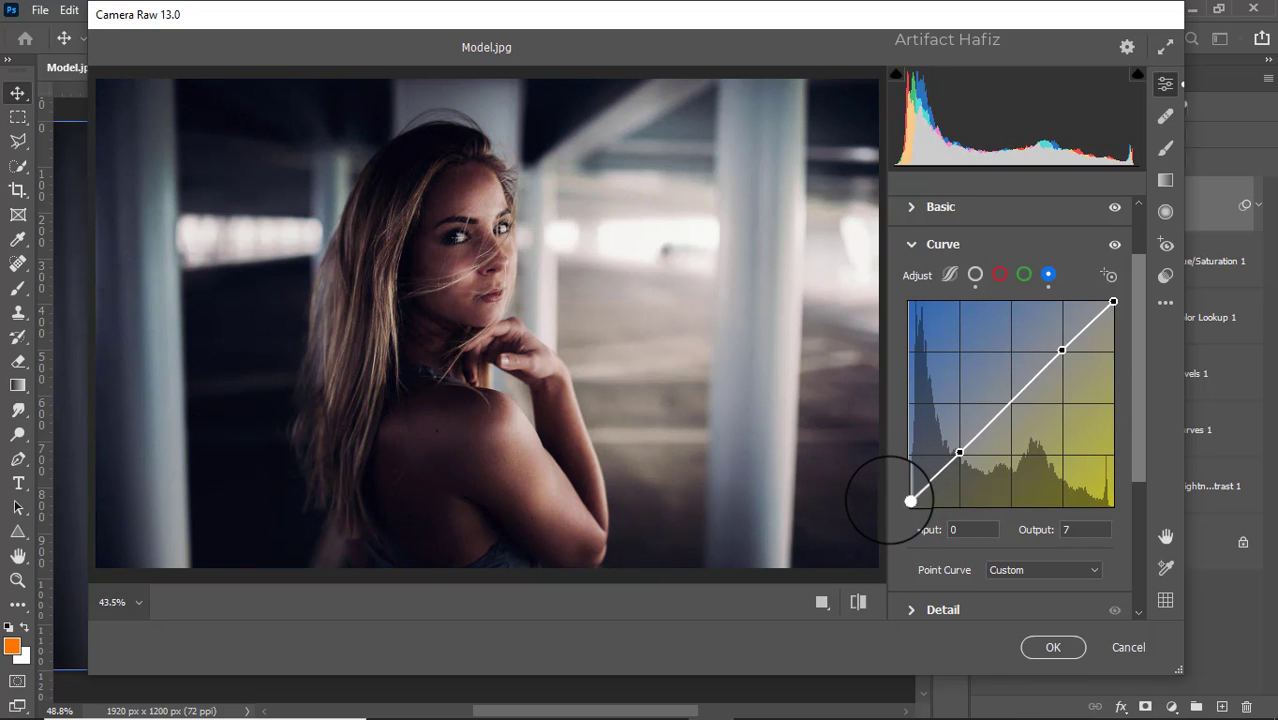
Set Sharpening to 10, Noise Reduction to 15 and Color Noise Reduction to 10 in the Detail adjustments
scroll(995, 465, "down", 3)
left_click(995, 473)
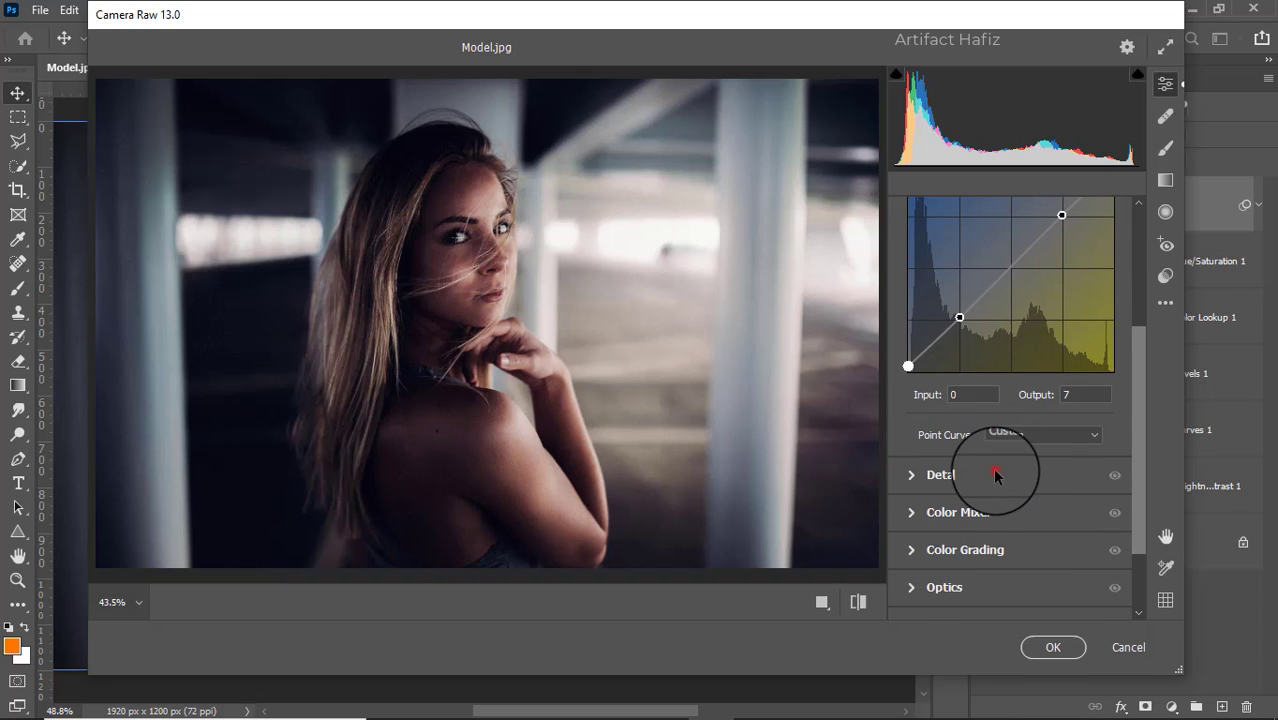
left_click_drag(911, 416, 929, 452)
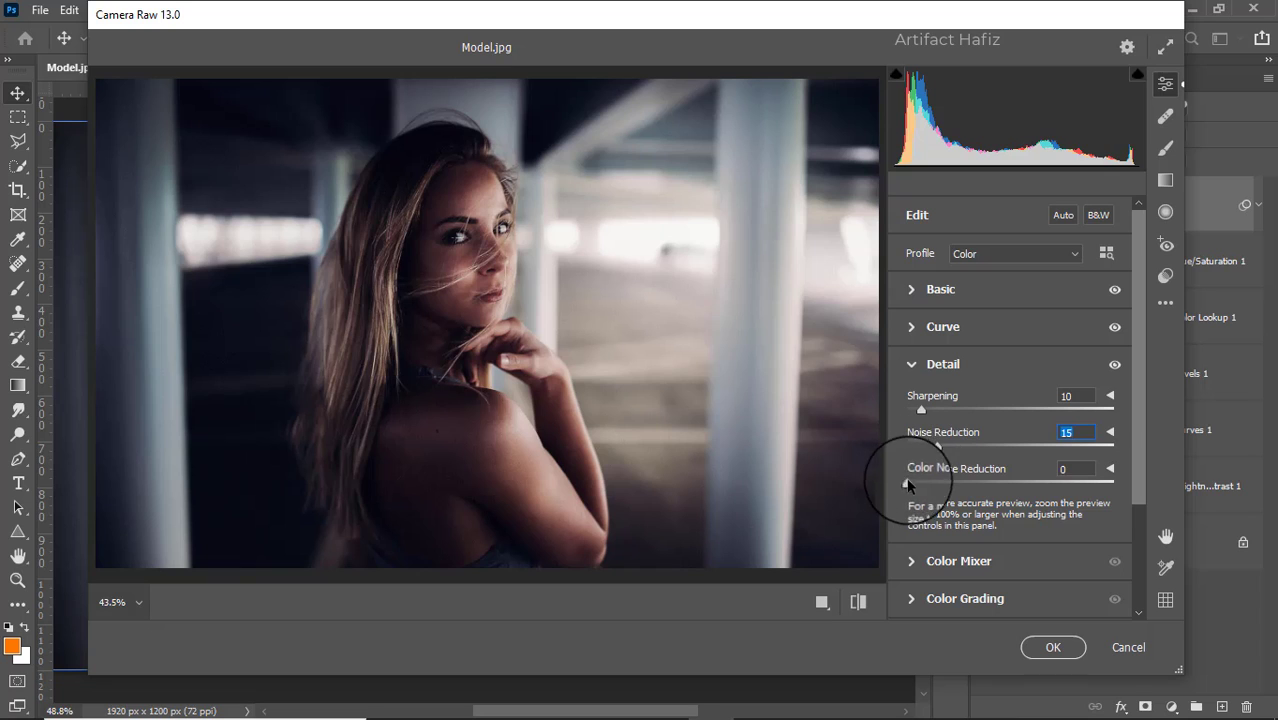
left_click_drag(907, 484, 928, 488)
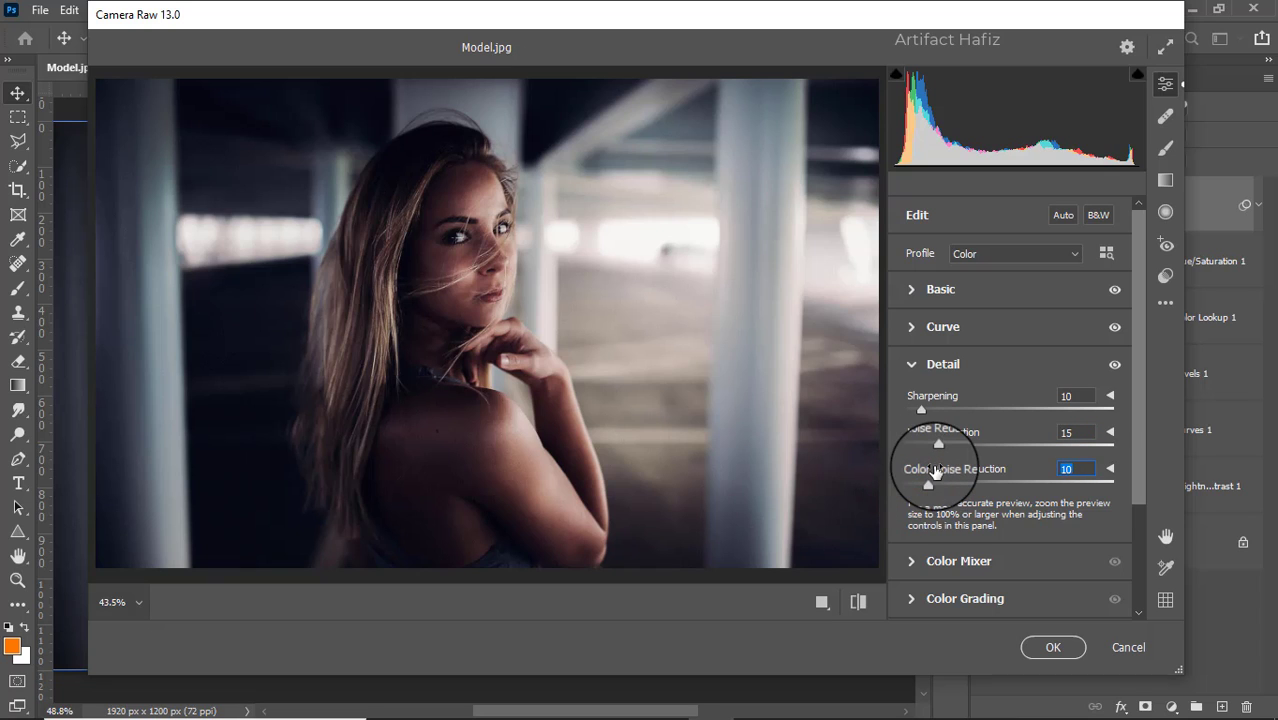
Adjust the HSL Saturation of individual colors from Reds to Blues in the Color Mixer
scroll(935, 472, "down", 3)
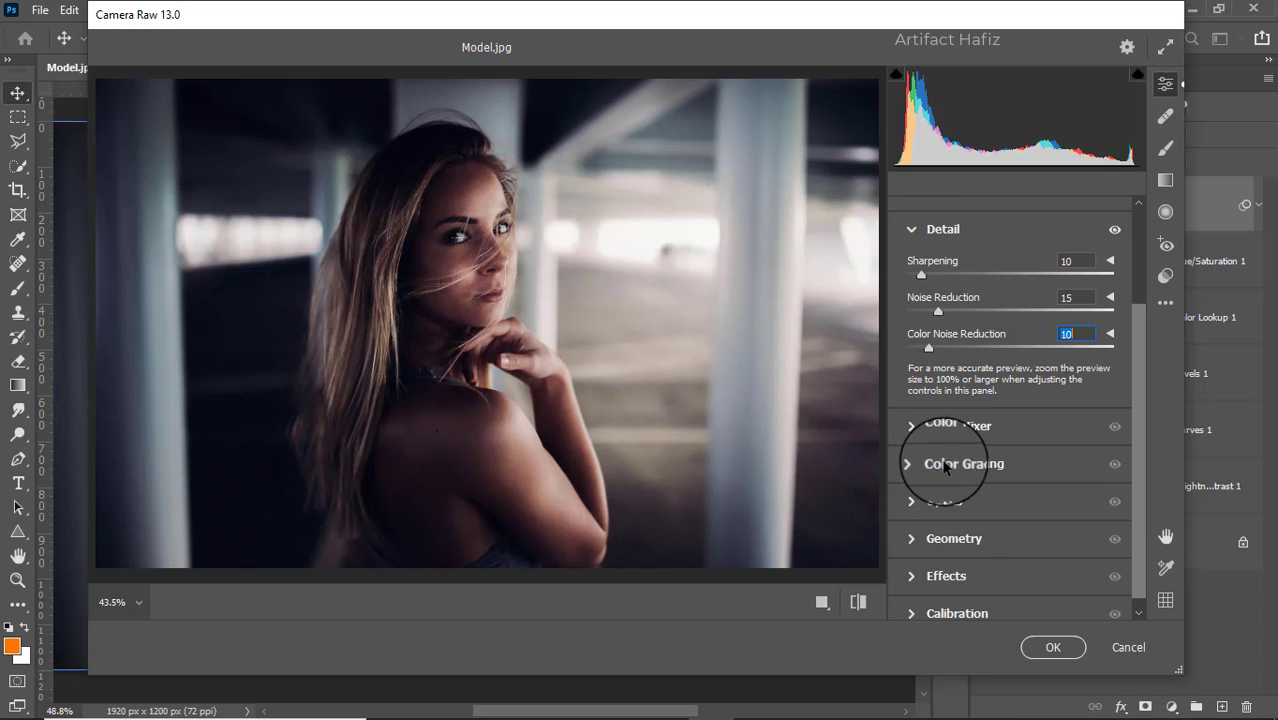
left_click(932, 426)
left_click(976, 318)
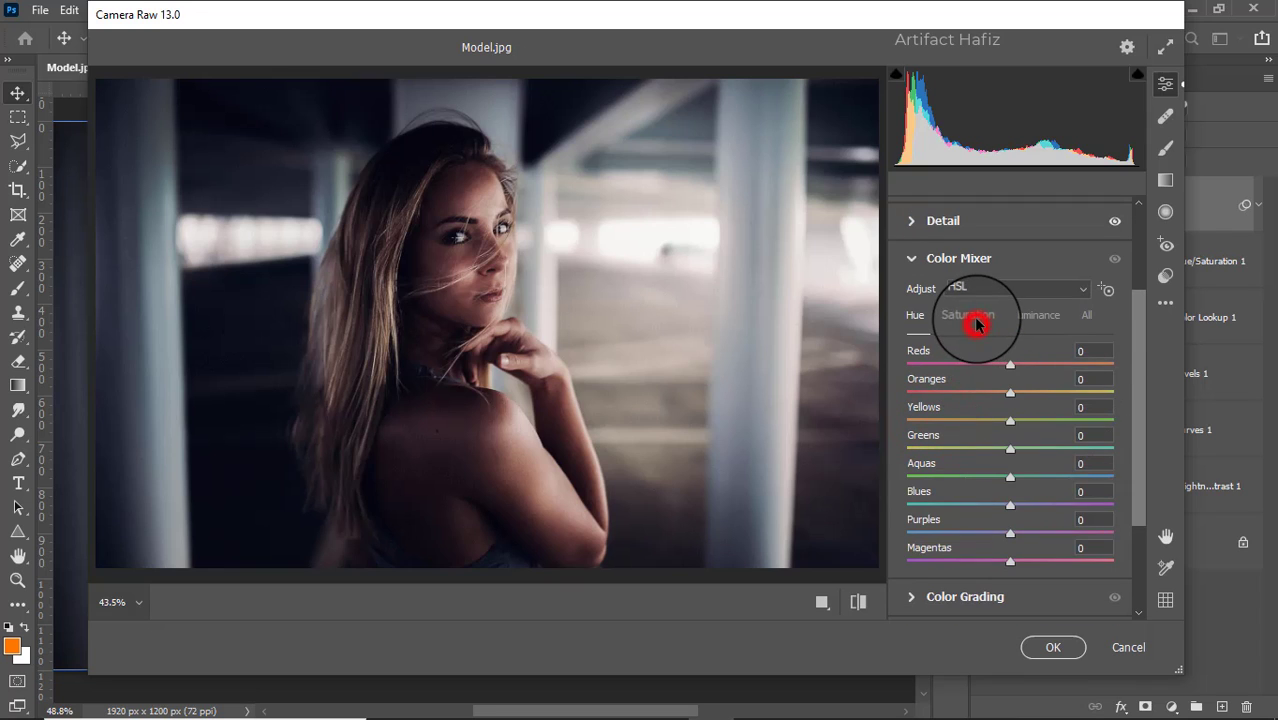
left_click_drag(1012, 364, 1034, 508)
Raise the Color Mixer Luminance of Reds to +3, Oranges to +3 and Yellows to +4
left_click(1023, 318)
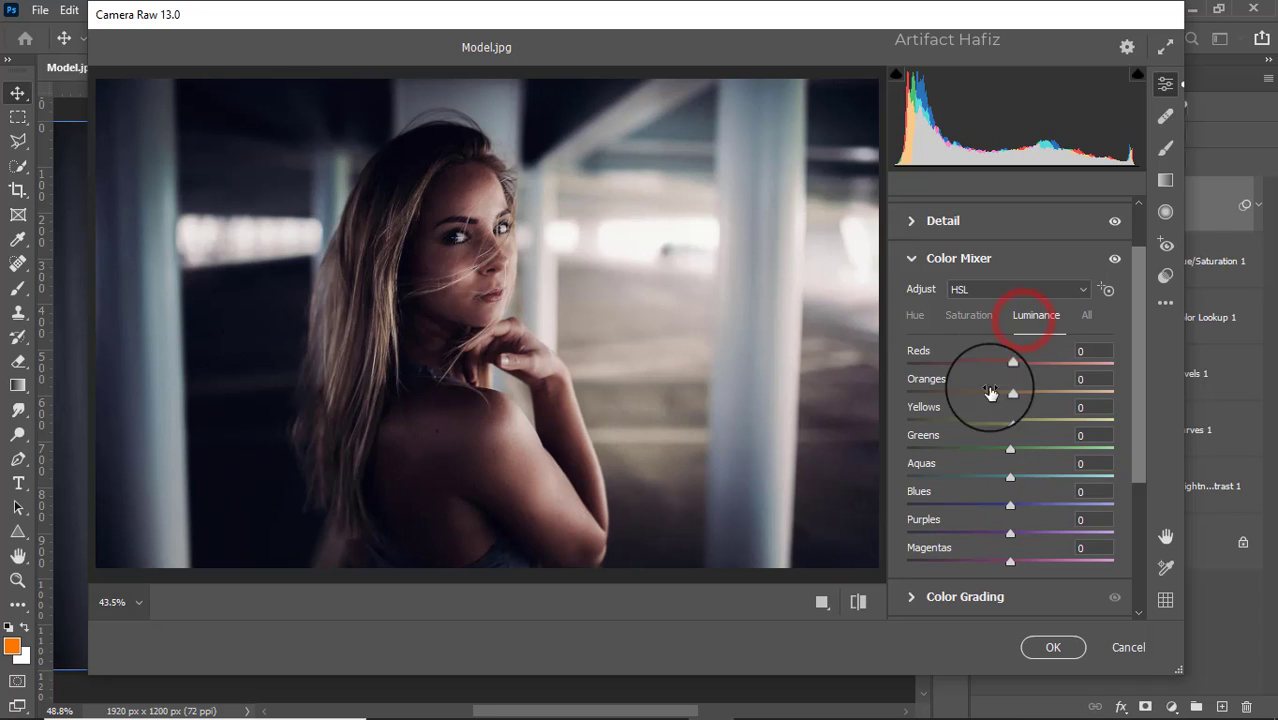
mouse_move(1017, 398)
left_mouse_down()
mouse_move(1033, 402)
mouse_move(1005, 375)
mouse_move(1031, 363)
mouse_move(998, 368)
mouse_move(1016, 378)
left_mouse_up()
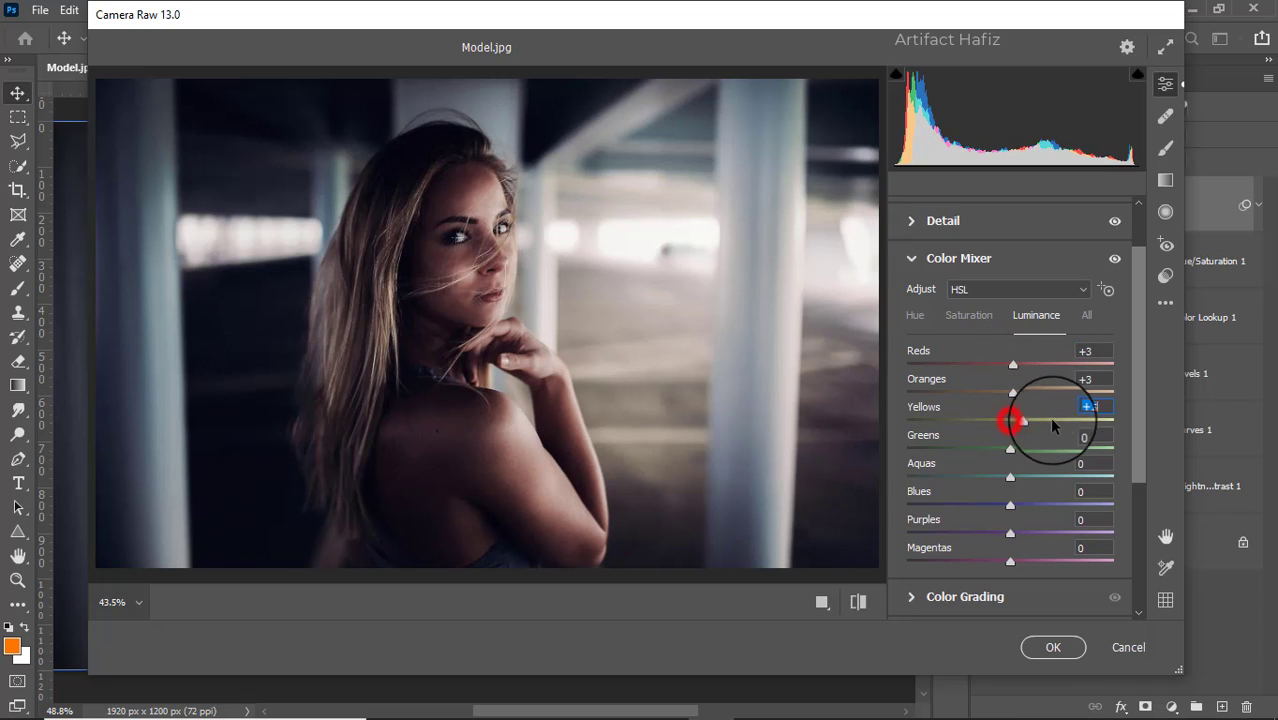
left_click_drag(1051, 420, 1018, 432)
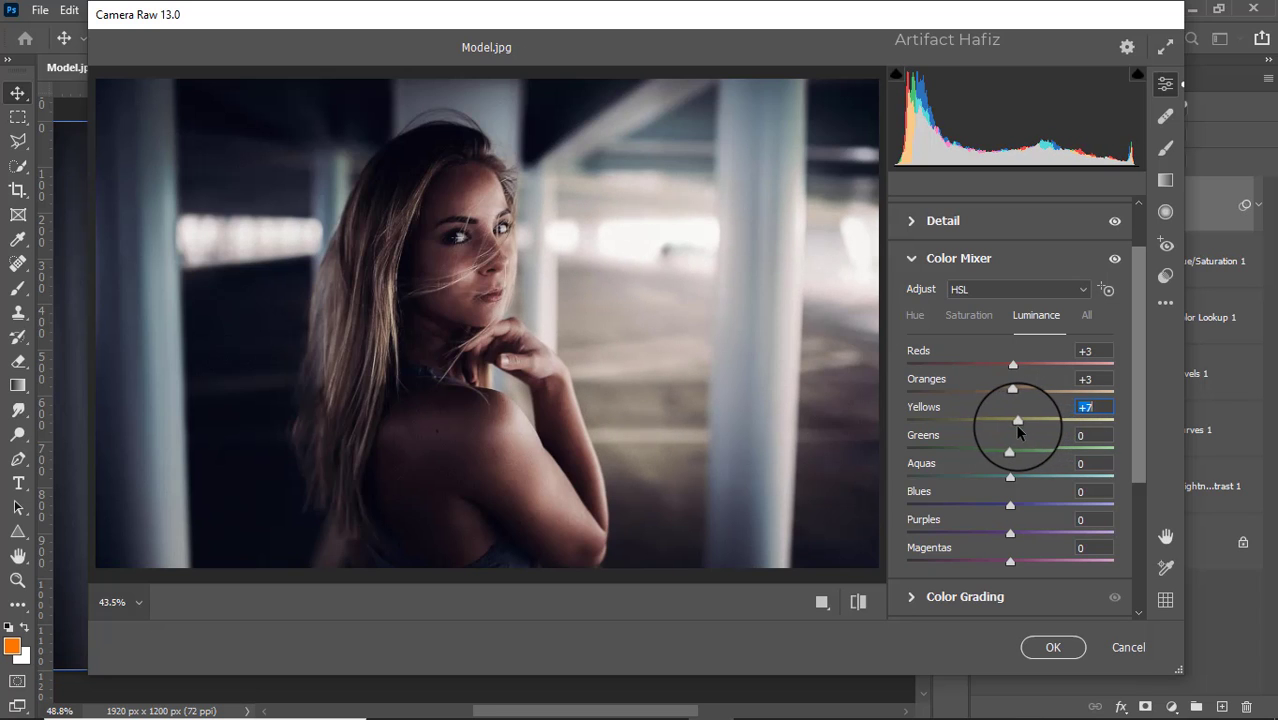
Shift the Color Mixer Hue of Aquas to -63 and Blues to -31
left_click(906, 314)
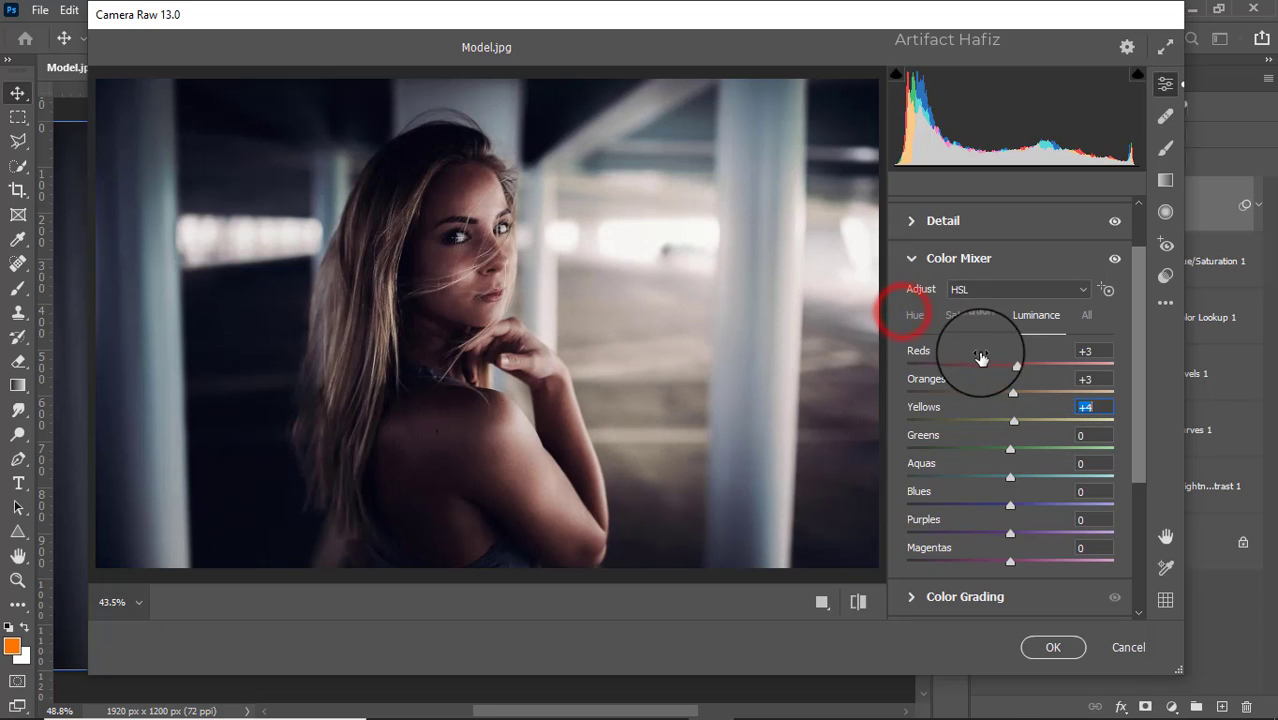
left_click(910, 315)
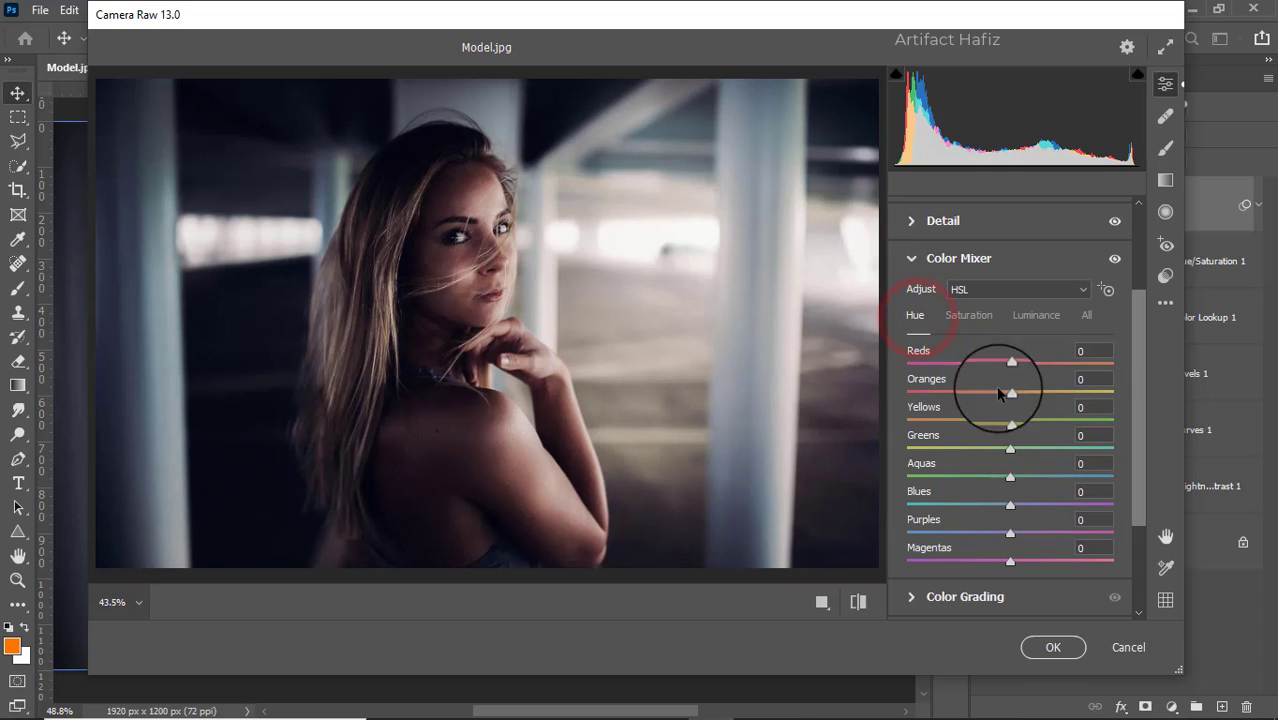
left_click_drag(1010, 476, 945, 474)
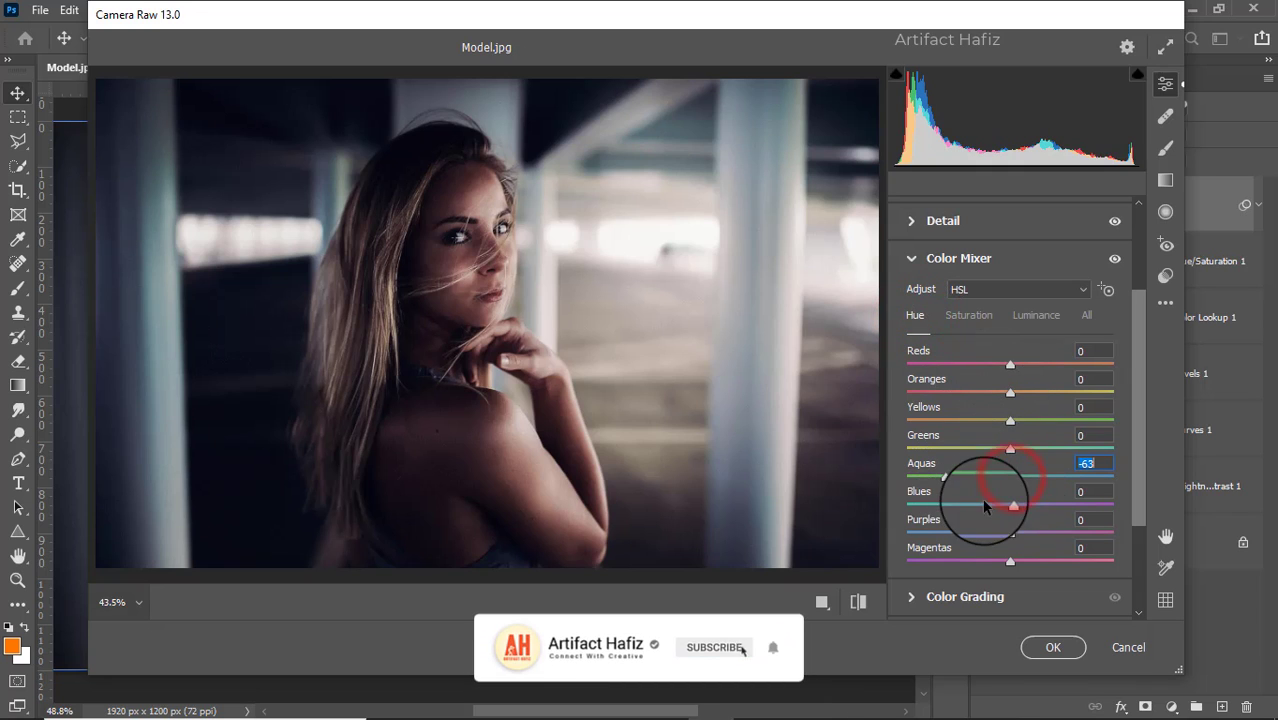
left_click_drag(1008, 506, 978, 508)
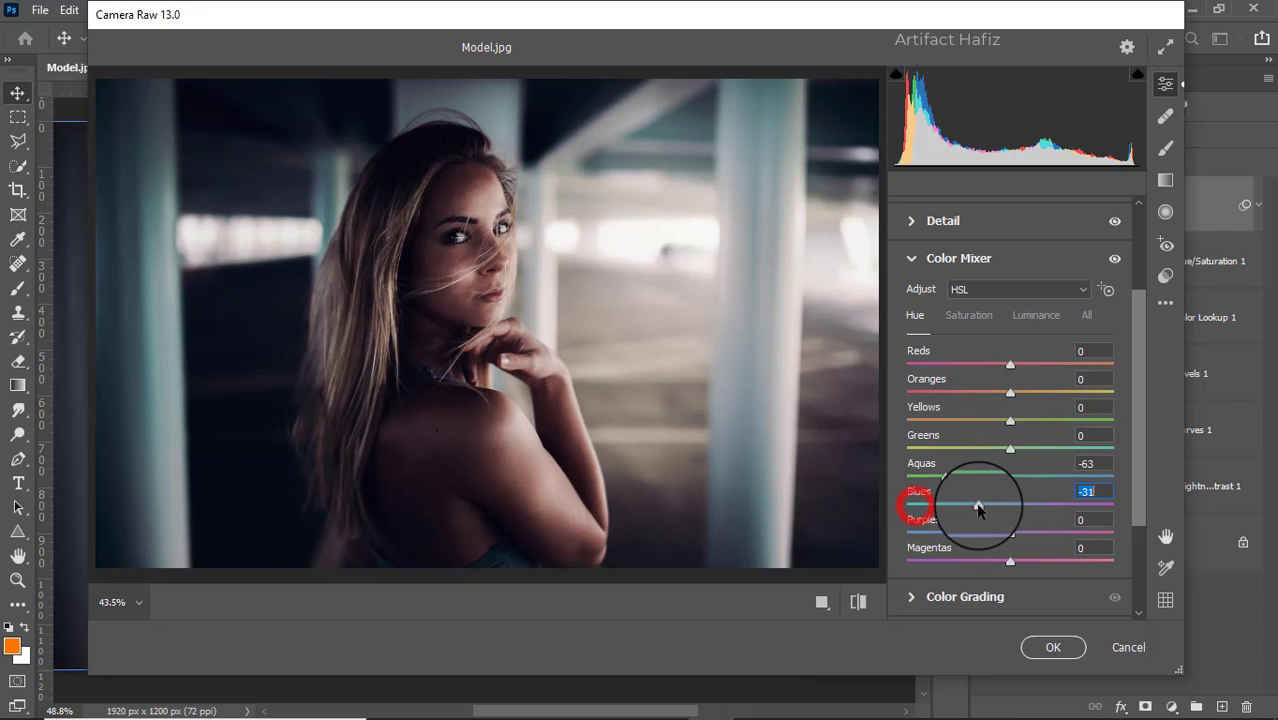
Color grade the shadows with a subtle teal tint and the highlights with a green tint of hue 106, saturation 9
scroll(978, 508, "down", 2)
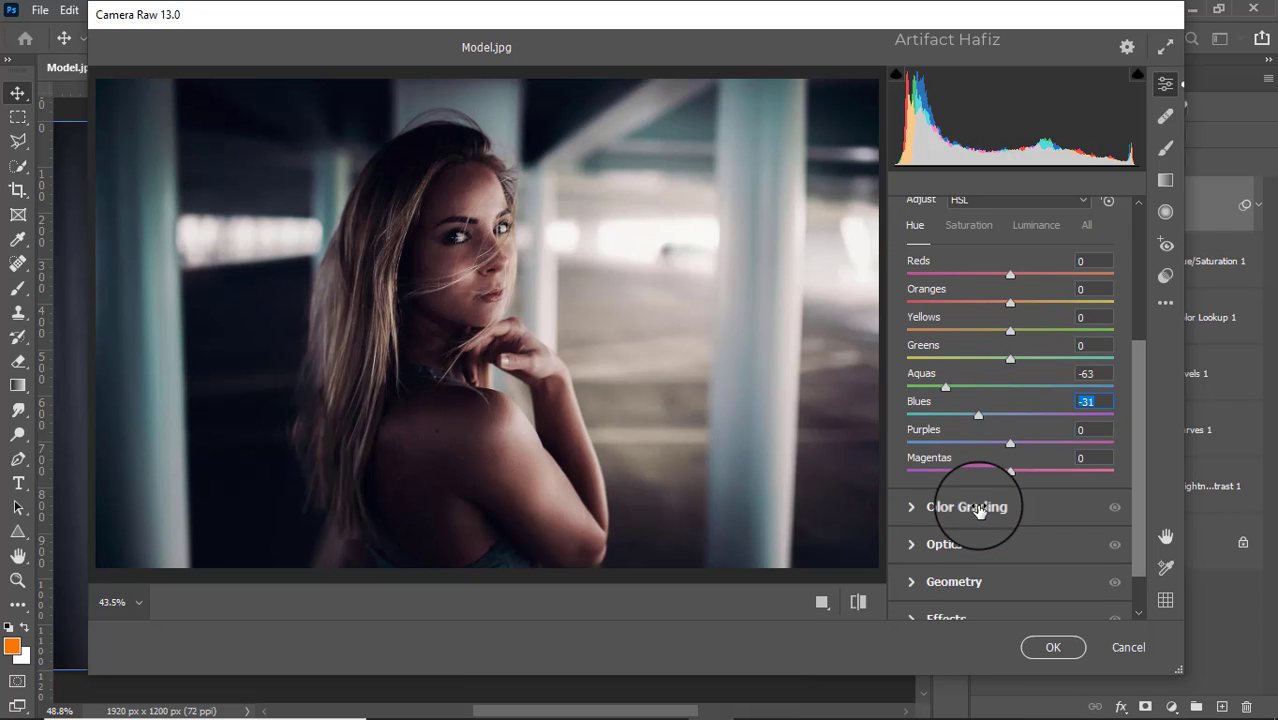
left_click(945, 506)
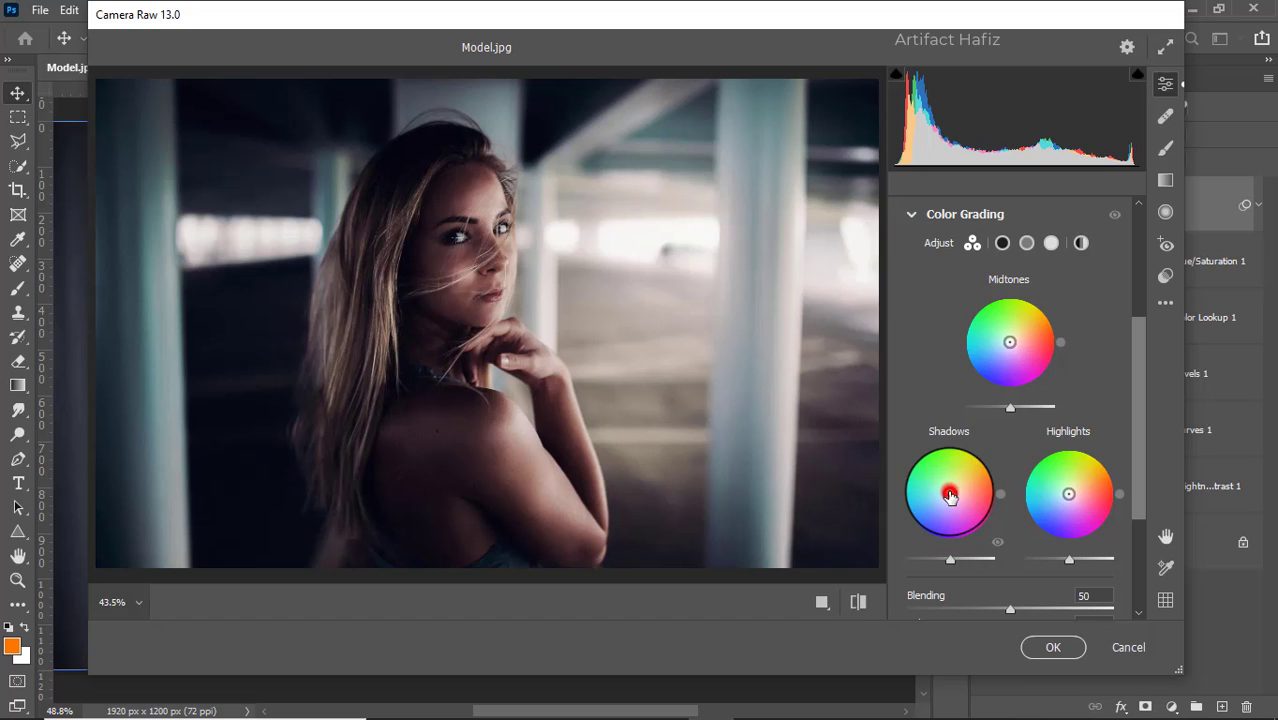
left_click_drag(950, 494, 839, 492)
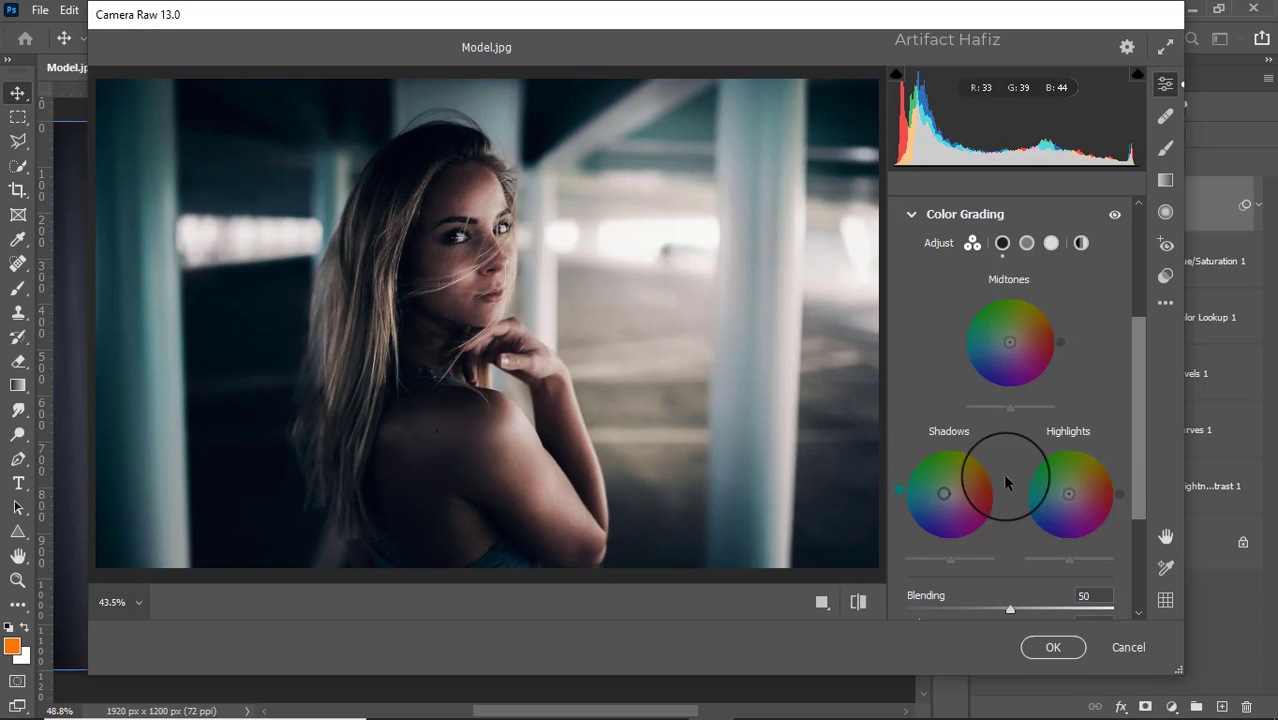
left_click_drag(1069, 493, 1041, 400)
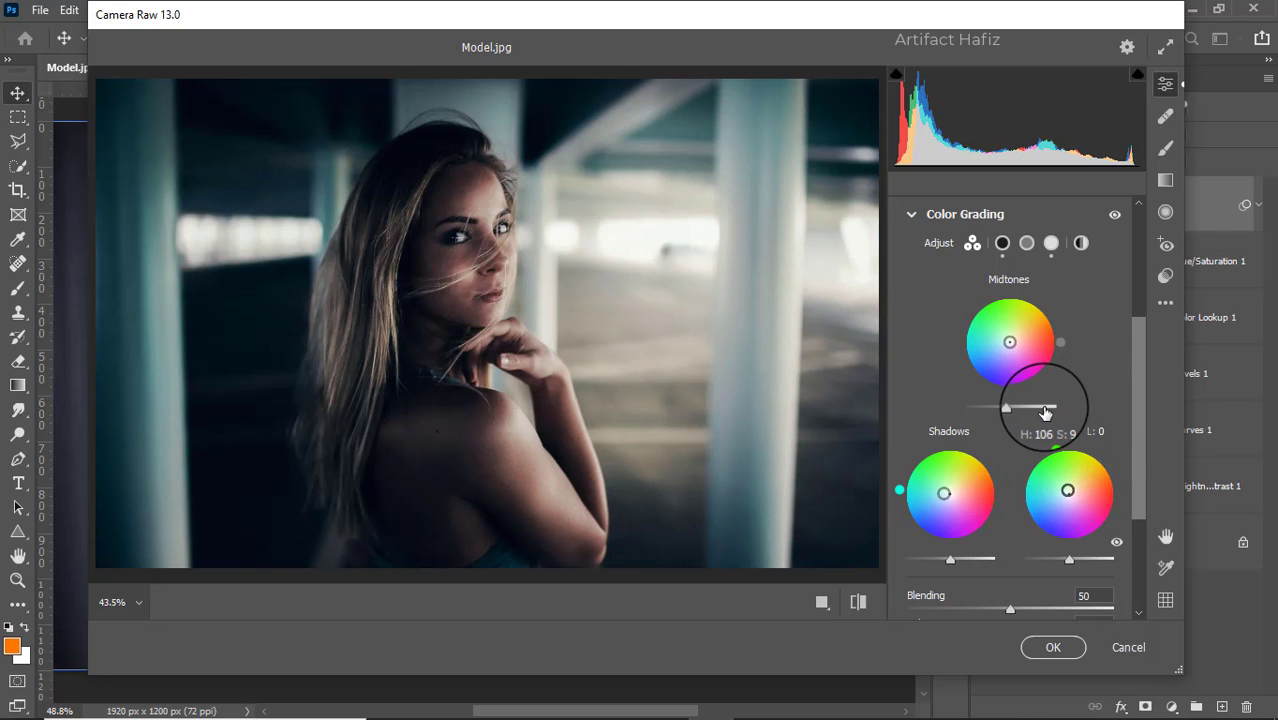
Add a slight dark vignette in the Effects adjustments with Vignetting at about -4
scroll(1044, 410, "down", 4)
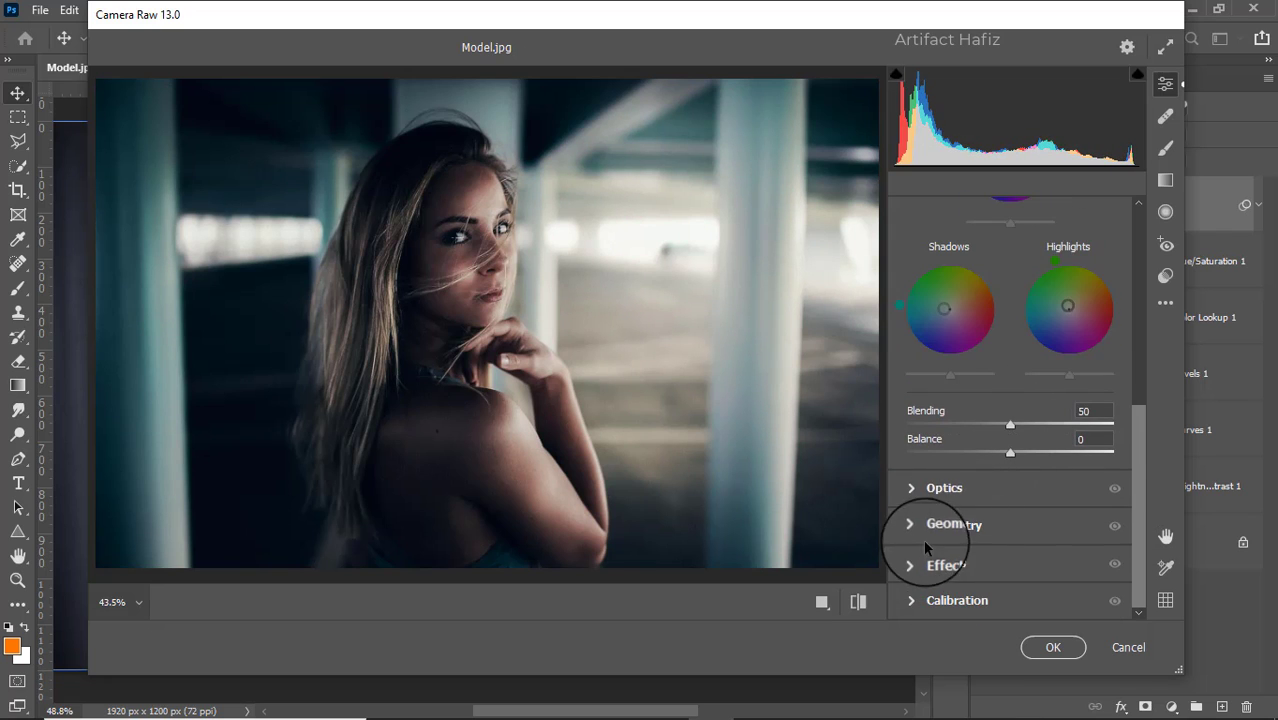
left_click(926, 563)
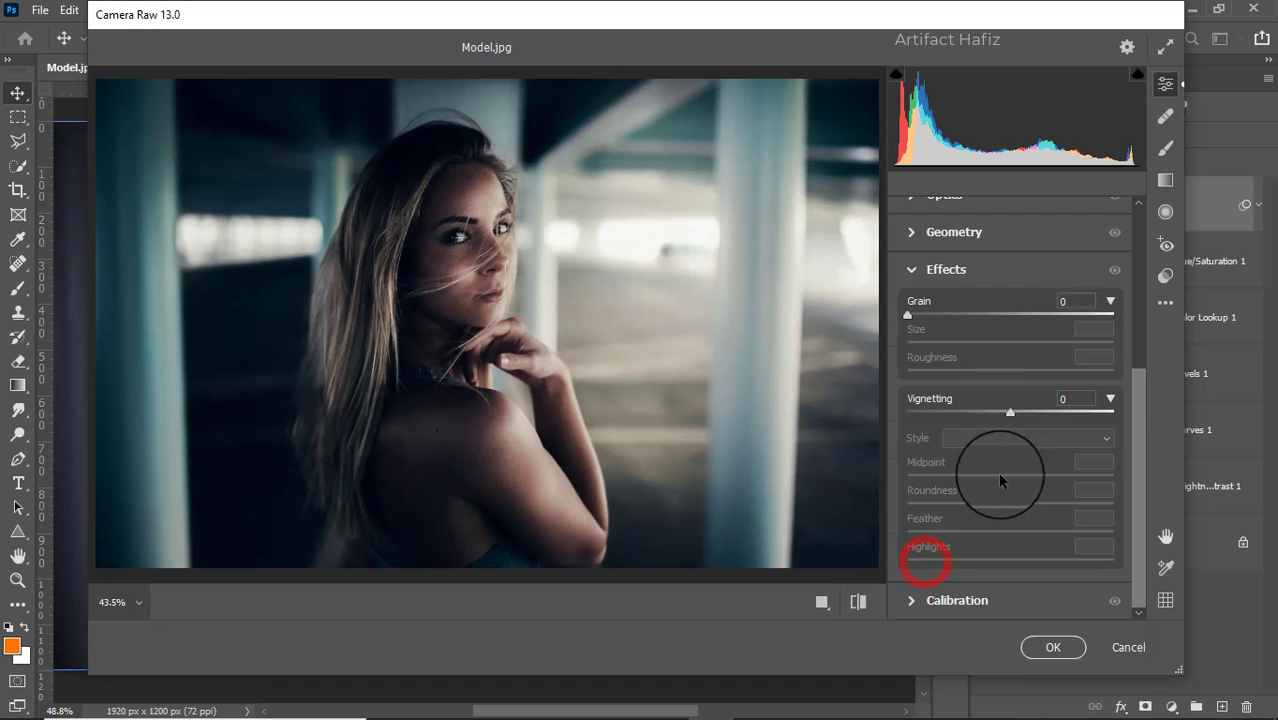
left_click(1008, 415)
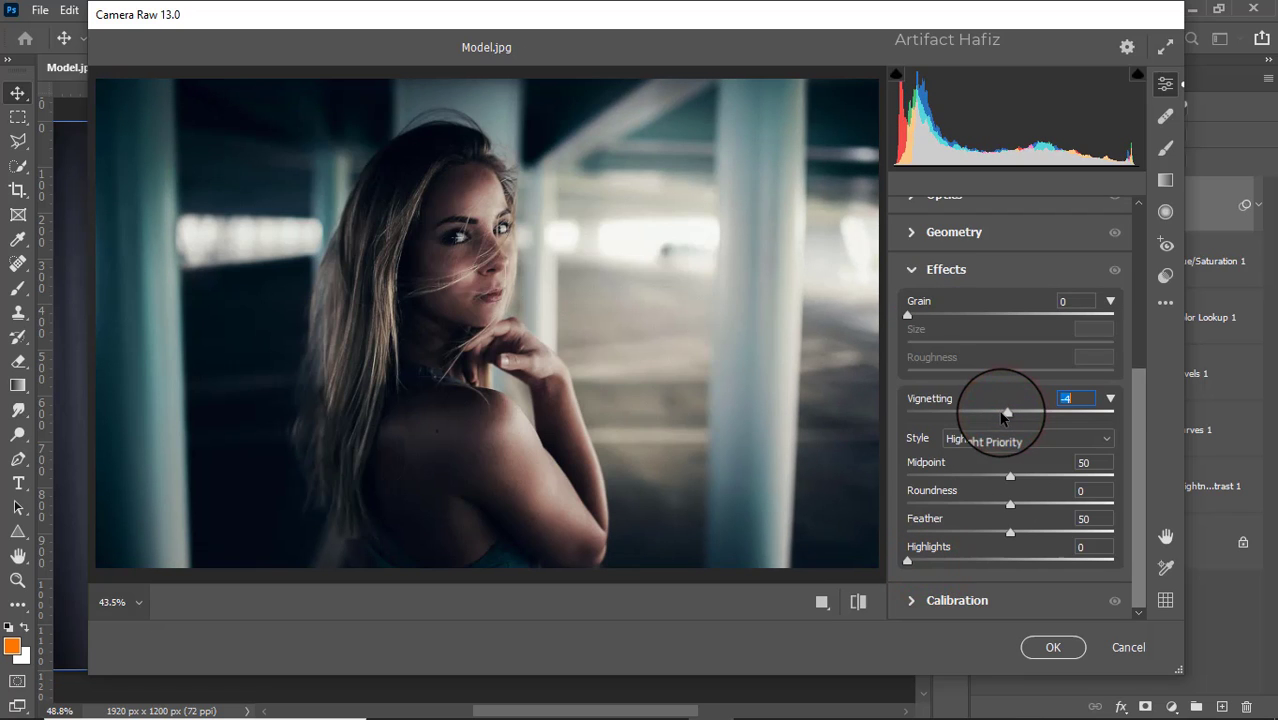
Set the Calibration saturation to -6 for Red Primary and +4 for Green Primary, and apply the Camera Raw Filter
left_click(927, 600)
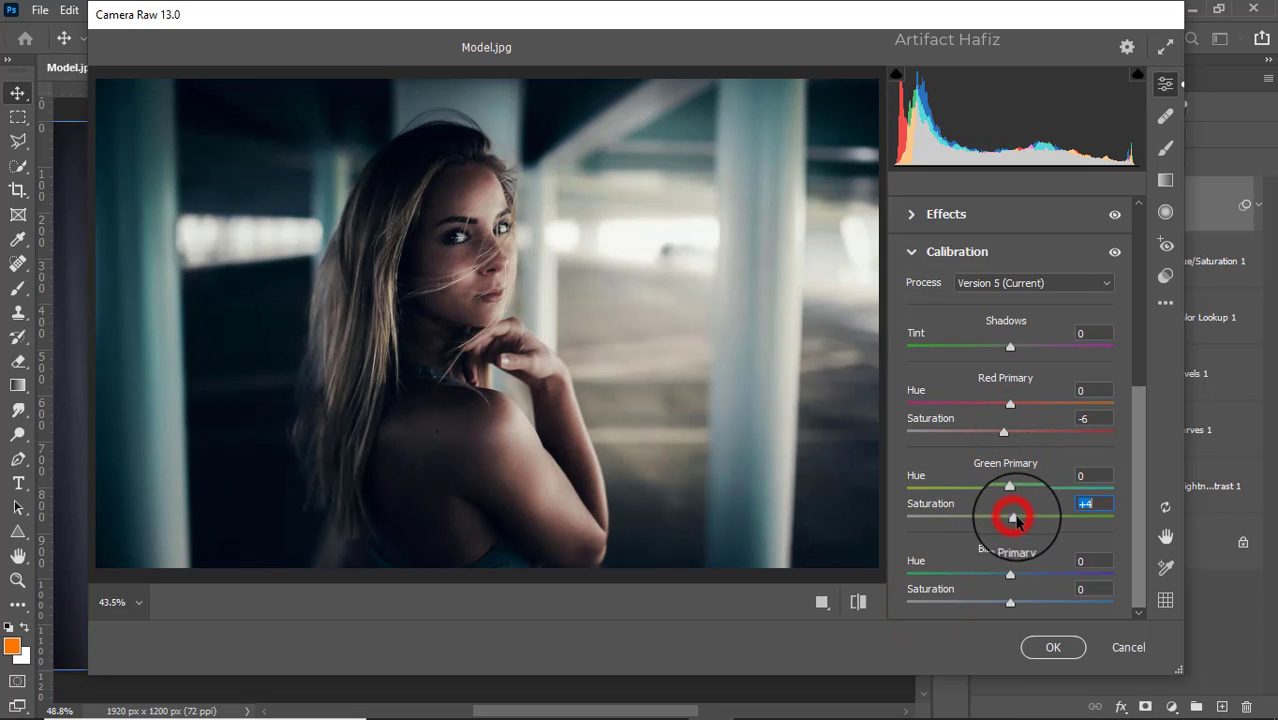
left_click(1045, 648)
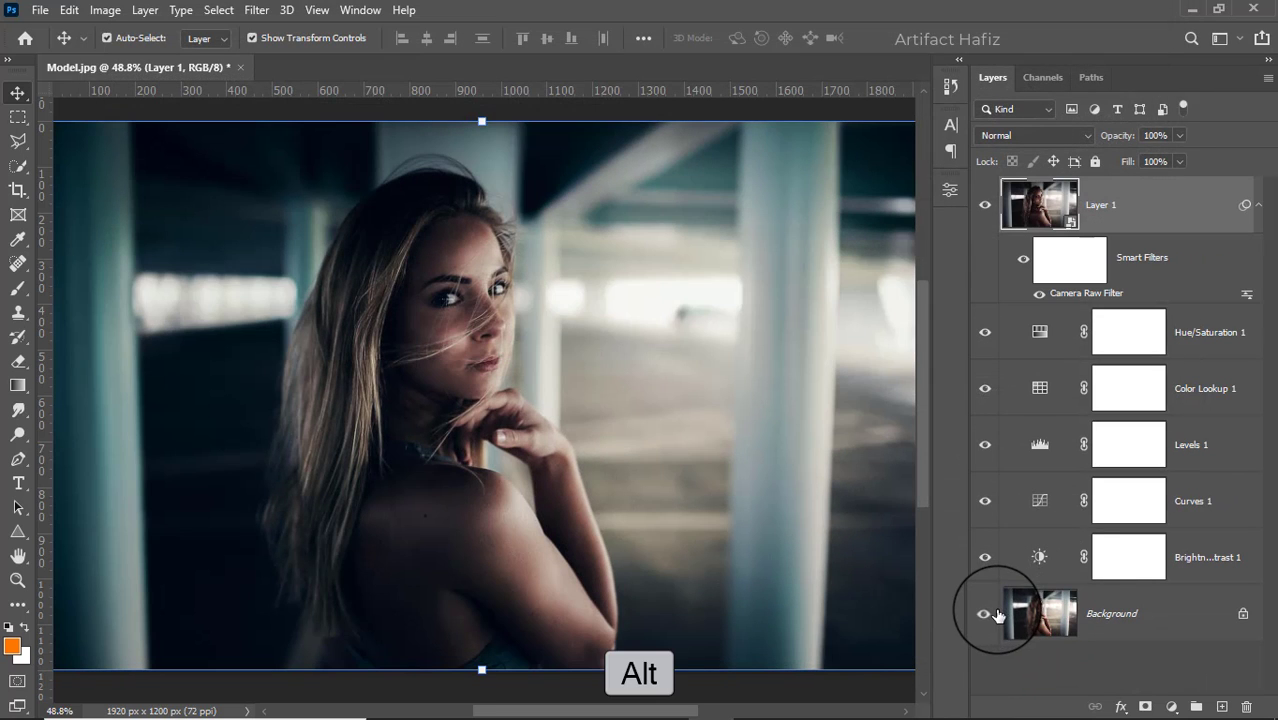
Compare the original Background with the graded image by toggling the visibility of all other layers off and on
left_click(983, 617, "alt")
left_click(983, 617, "alt")
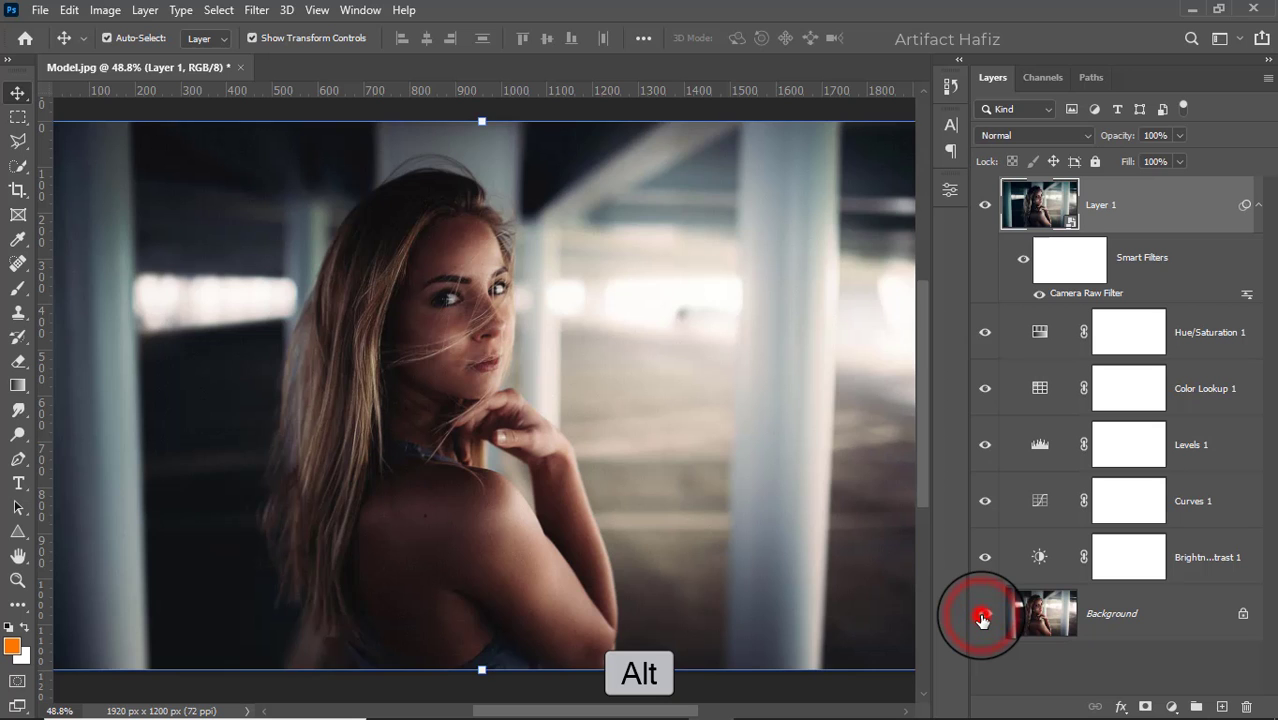
left_click(983, 617, "alt")
left_click(983, 617, "alt")
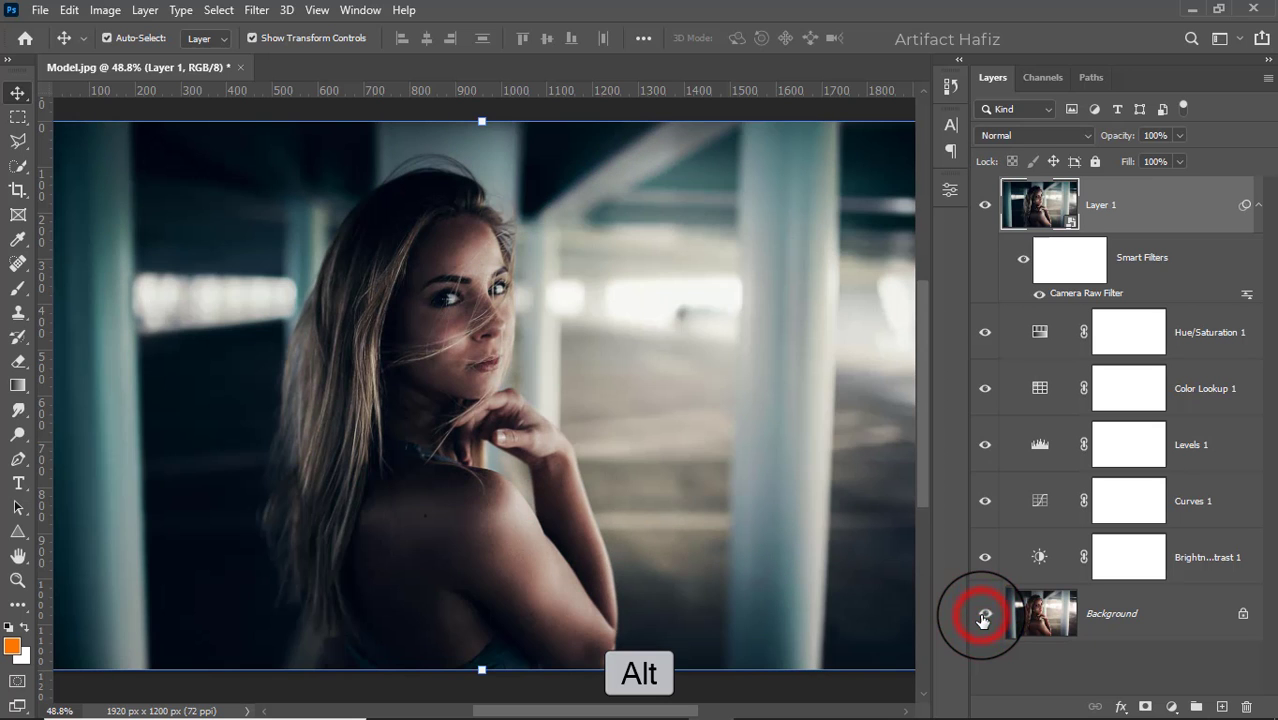